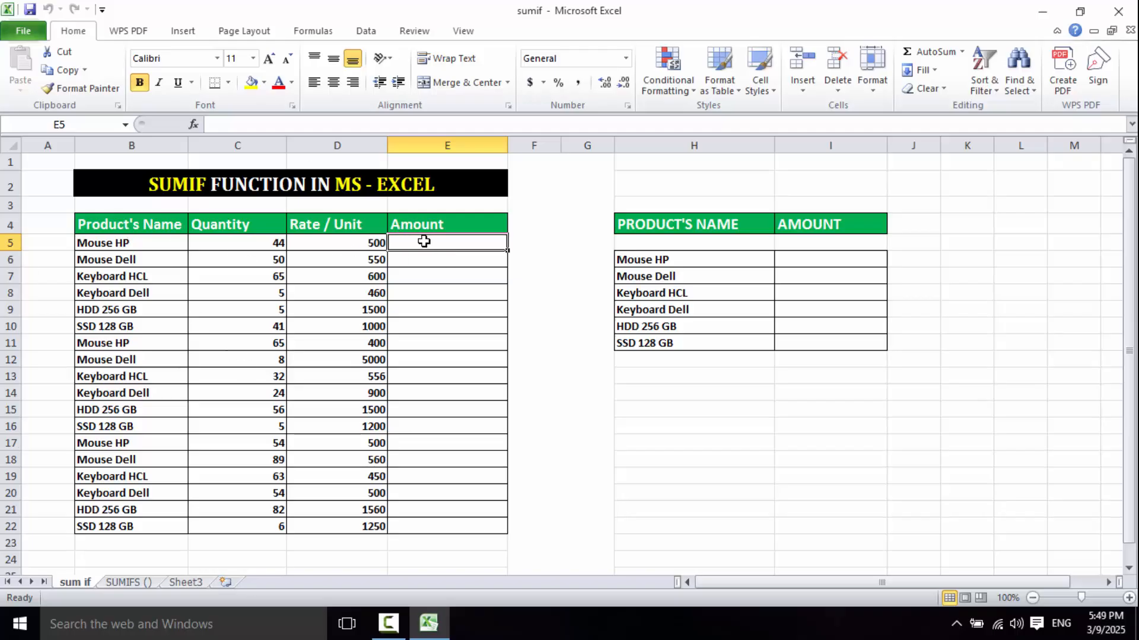
- Calculate Amount in E5 with the formula =C5*D5 and copy it down through E22
{"action": "type", "text": "="}
{"action": "left_click", "coordinate": [272, 245]}
{"action": "type", "text": "*"}
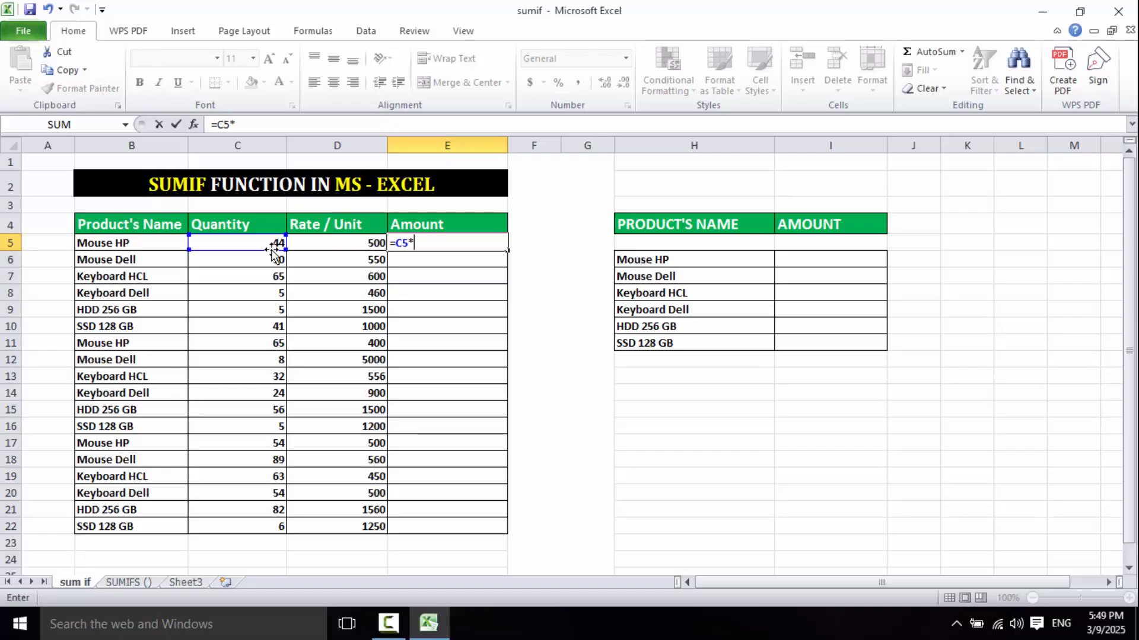
{"action": "left_click", "coordinate": [343, 242]}
{"action": "key", "text": "ctrl+Return"}
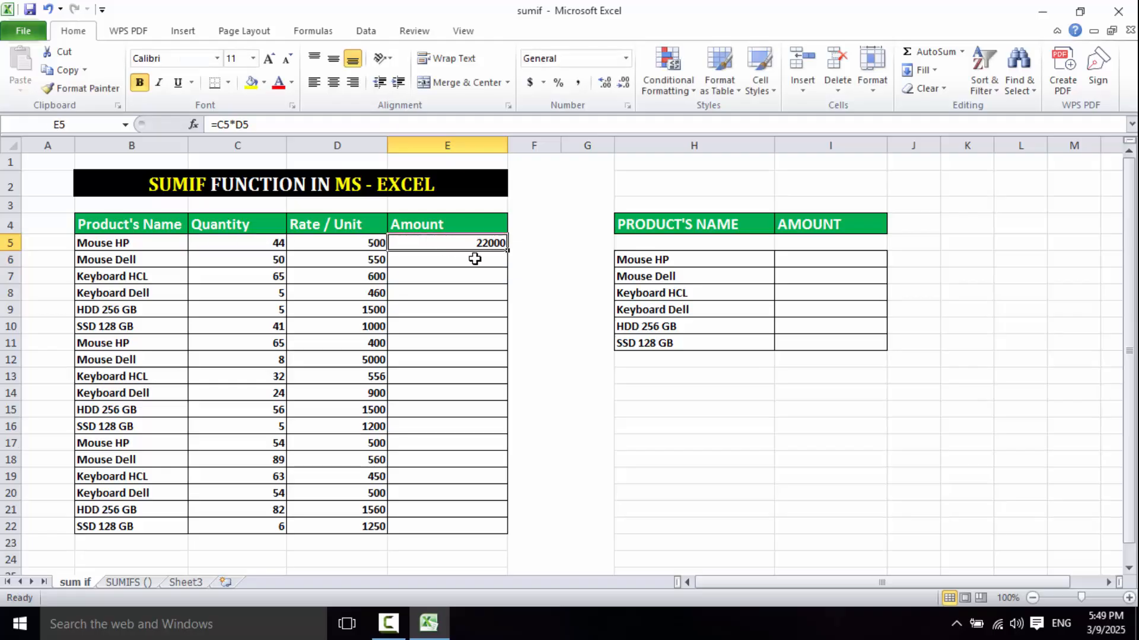
{"action": "left_click_drag", "start_coordinate": [507, 250], "coordinate": [503, 530]}
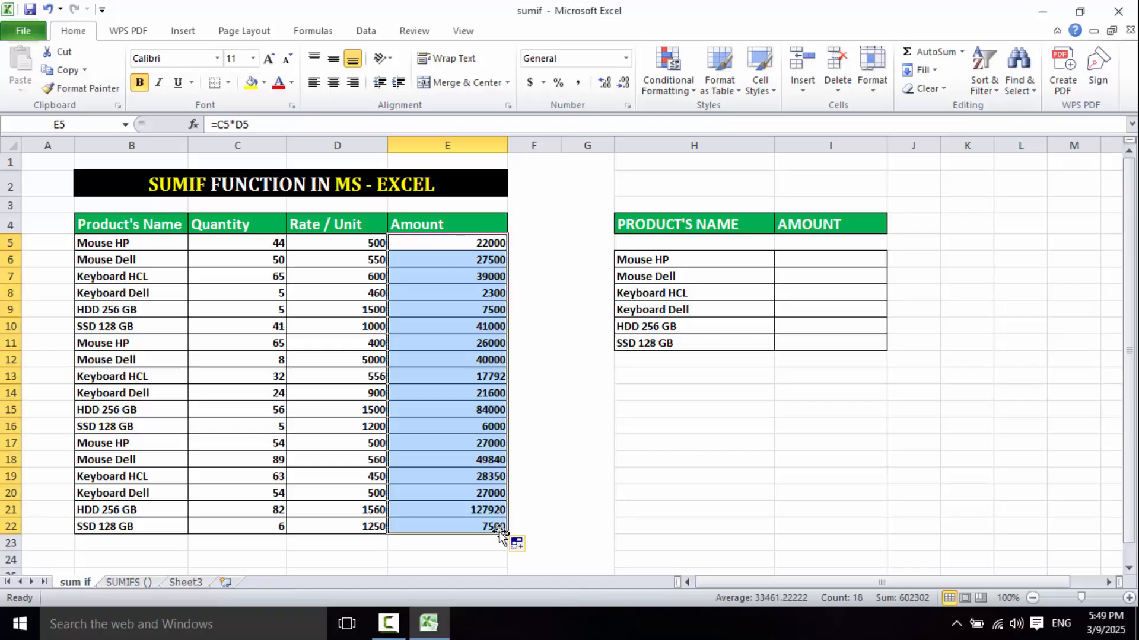
{"action": "left_click", "coordinate": [552, 450]}
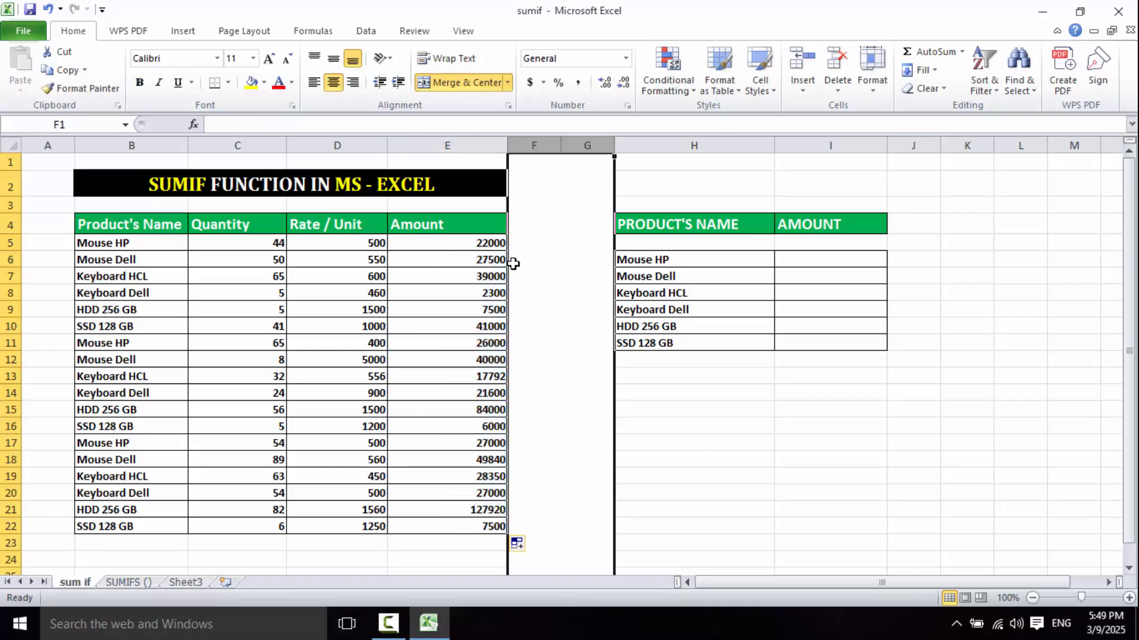
{"action": "left_click_drag", "start_coordinate": [464, 392], "coordinate": [457, 379]}
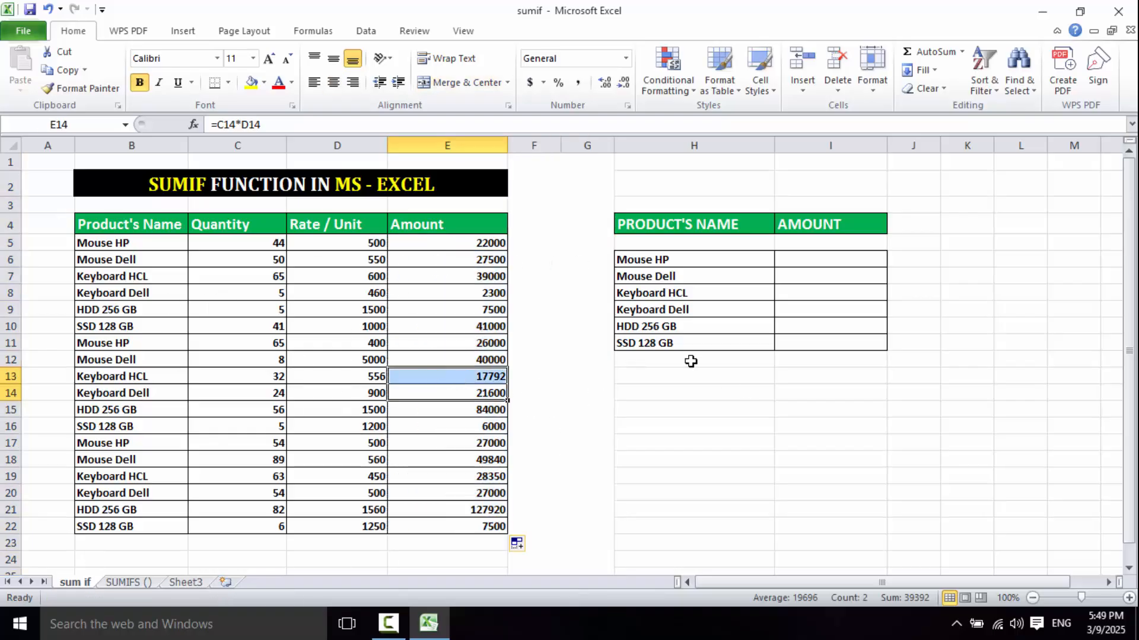
{"action": "left_click_drag", "start_coordinate": [656, 225], "coordinate": [826, 361]}
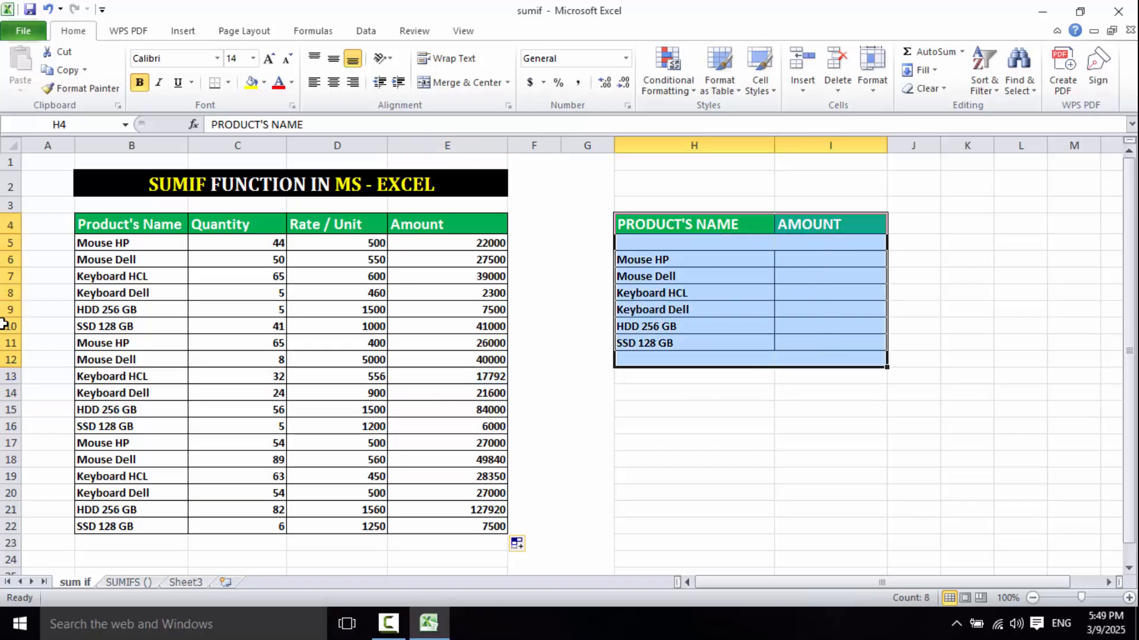
{"action": "left_click", "coordinate": [143, 245]}
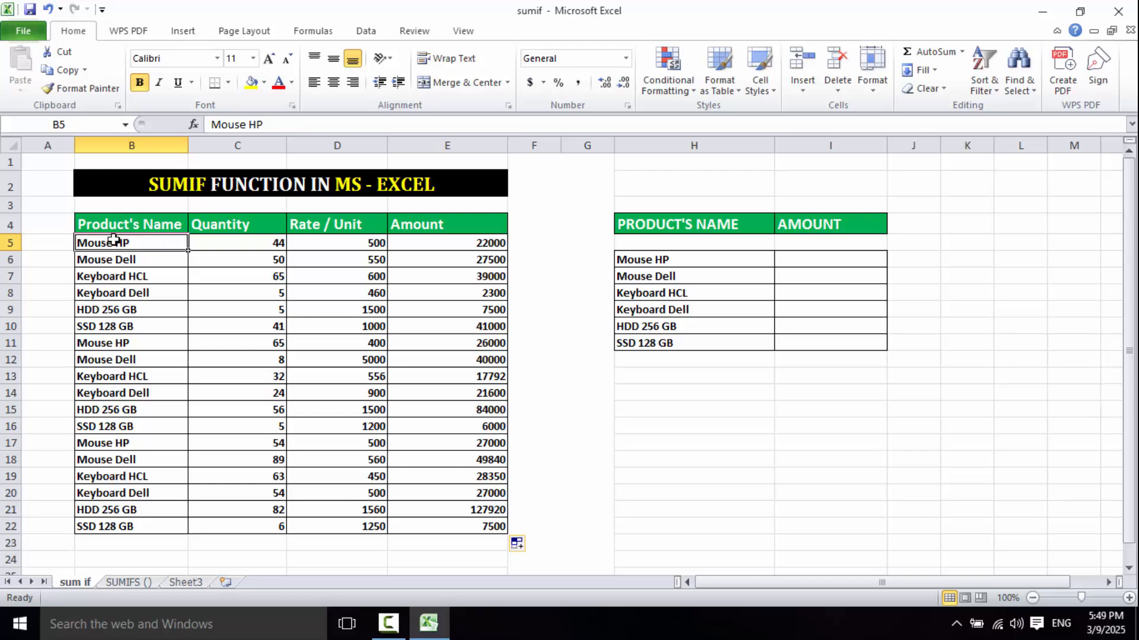
{"action": "left_click", "coordinate": [139, 422]}
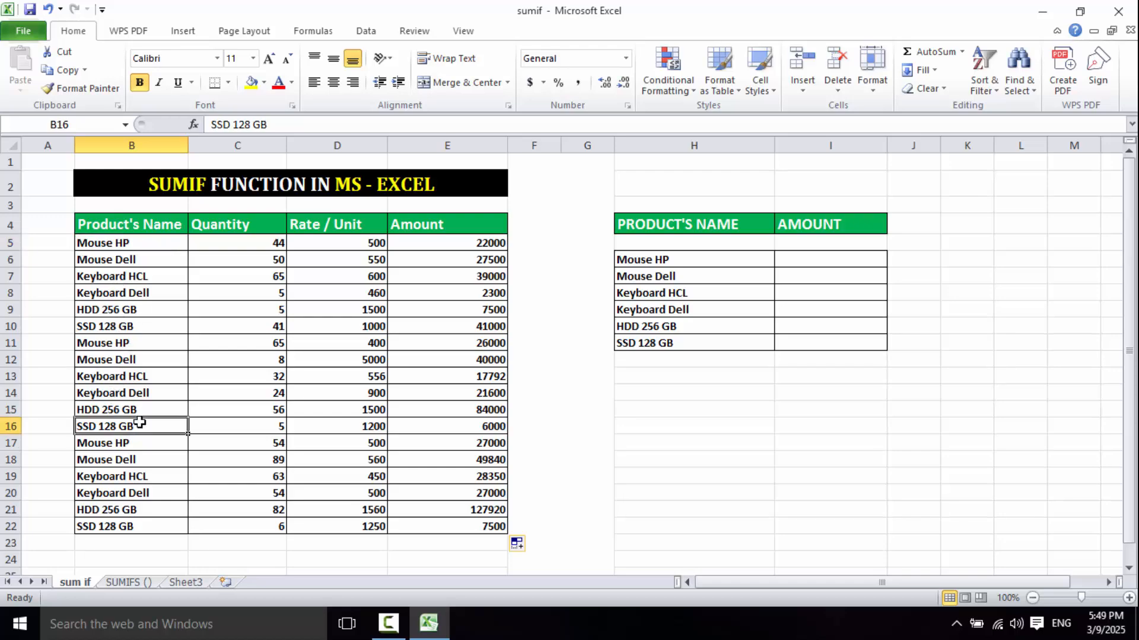
- Build a SUMIF formula in I6 for Mouse HP with range B5:B22, criterion H6 and sum range E5:E22
{"action": "left_click", "coordinate": [803, 262]}
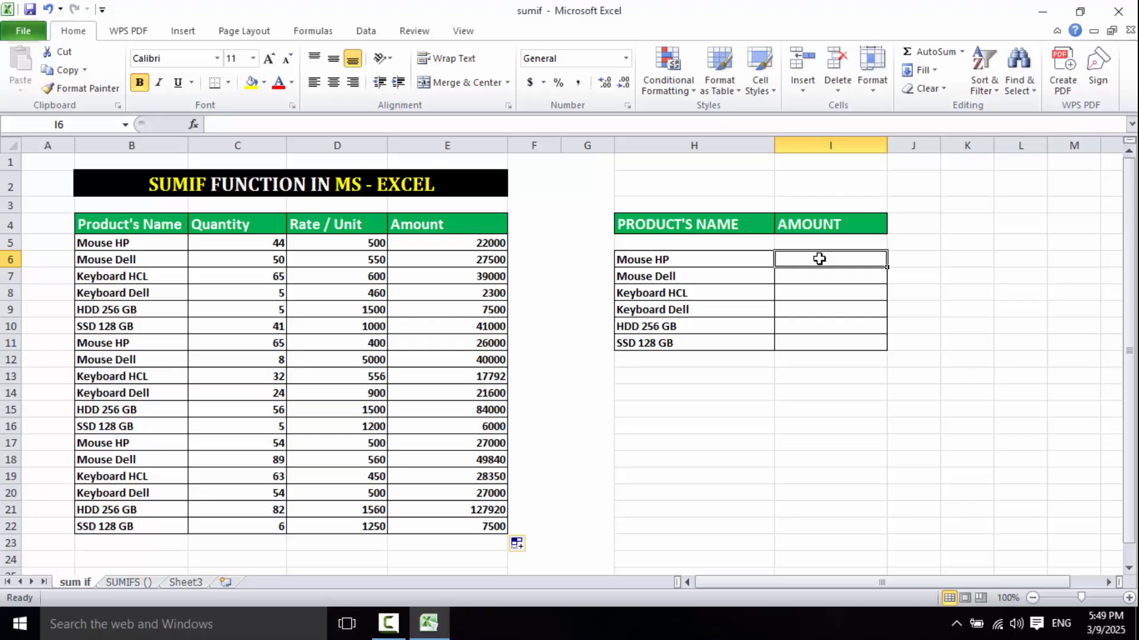
{"action": "type", "text": "="}
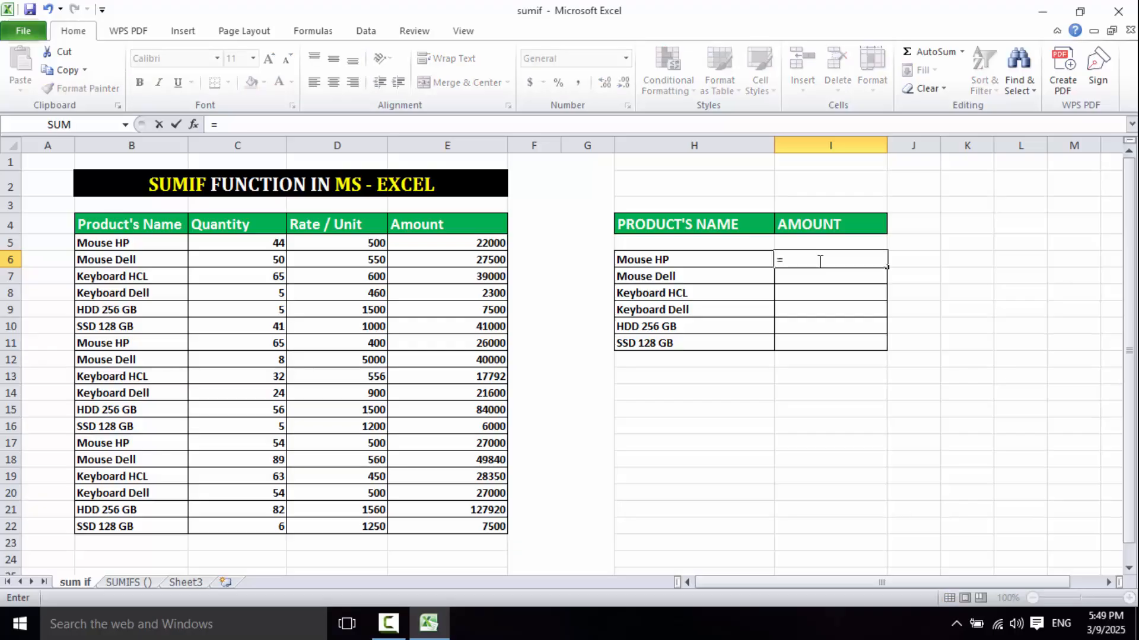
{"action": "type", "text": "sumi"}
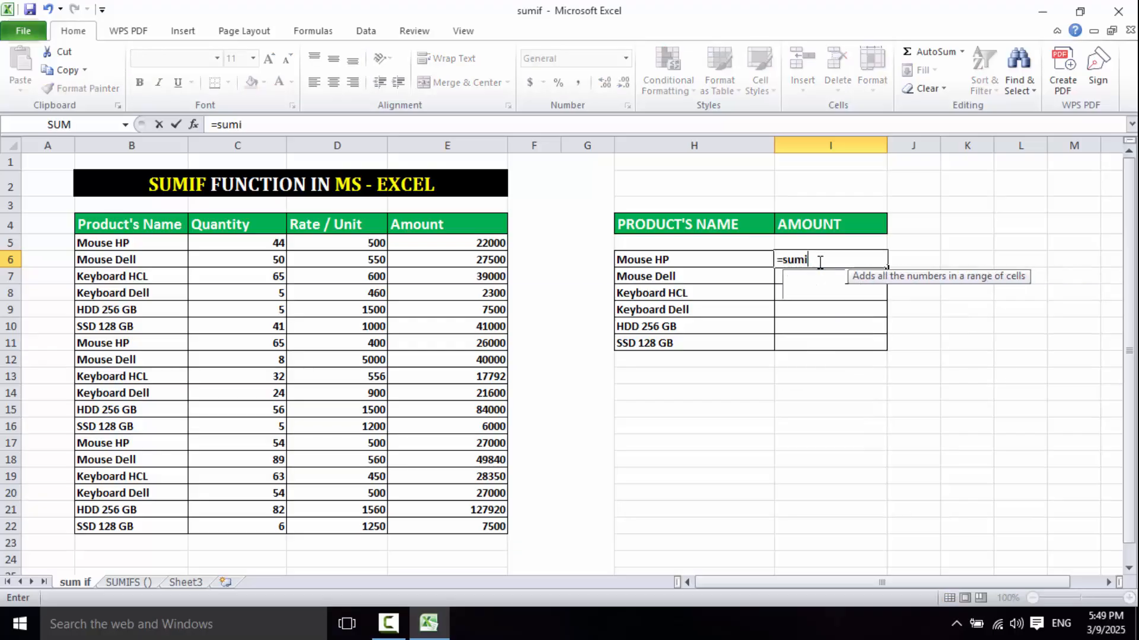
{"action": "type", "text": "f"}
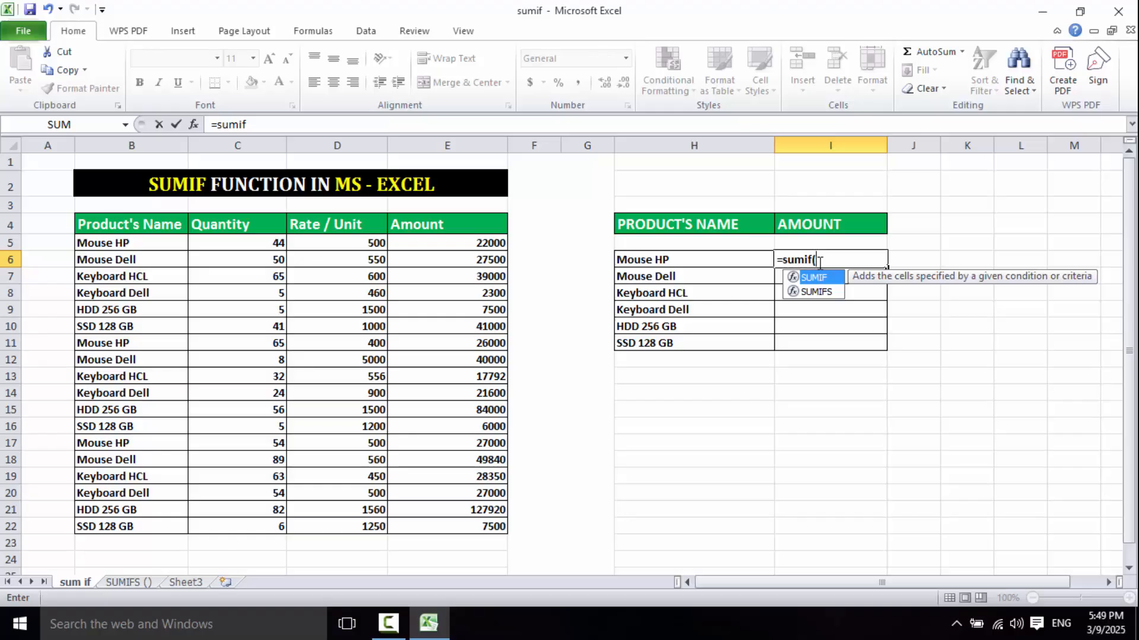
{"action": "type", "text": "("}
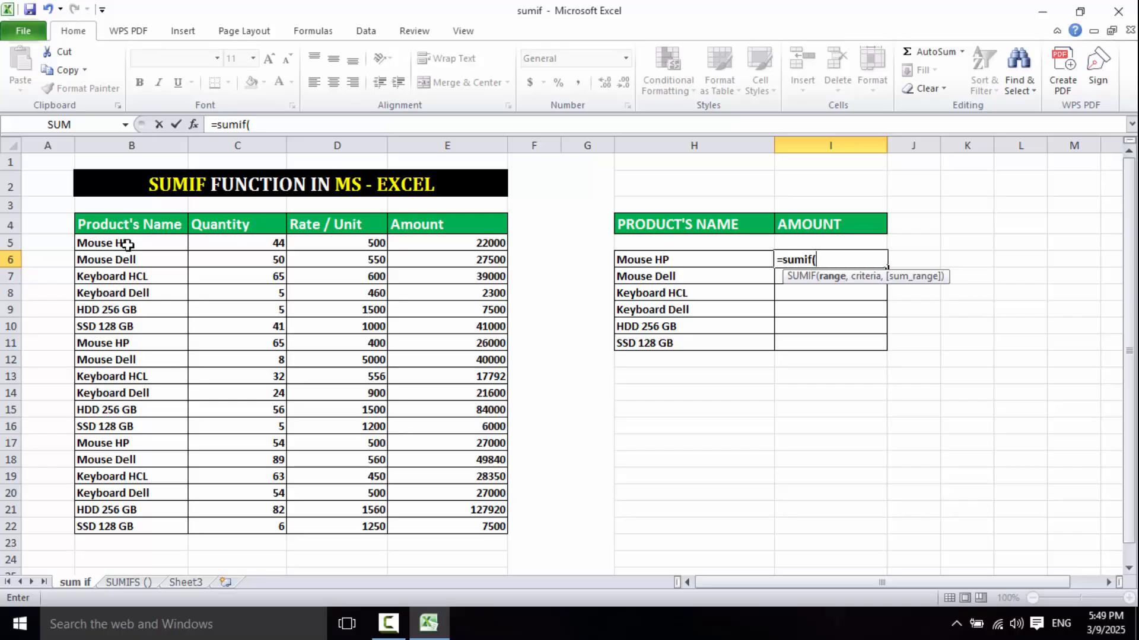
{"action": "left_click_drag", "start_coordinate": [129, 243], "coordinate": [125, 524]}
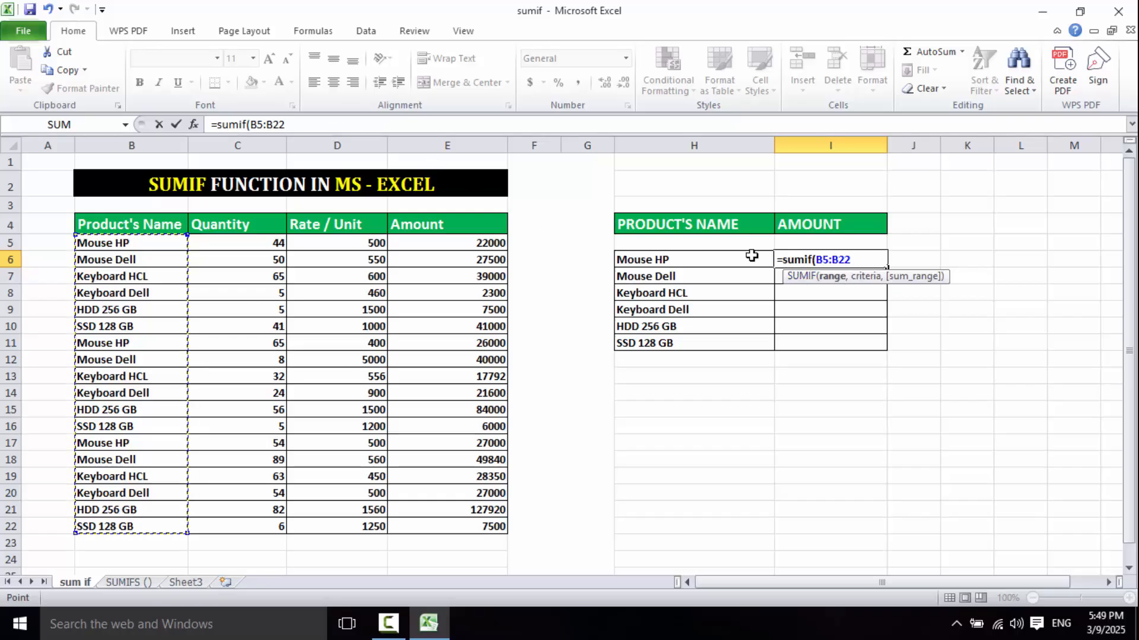
{"action": "type", "text": ","}
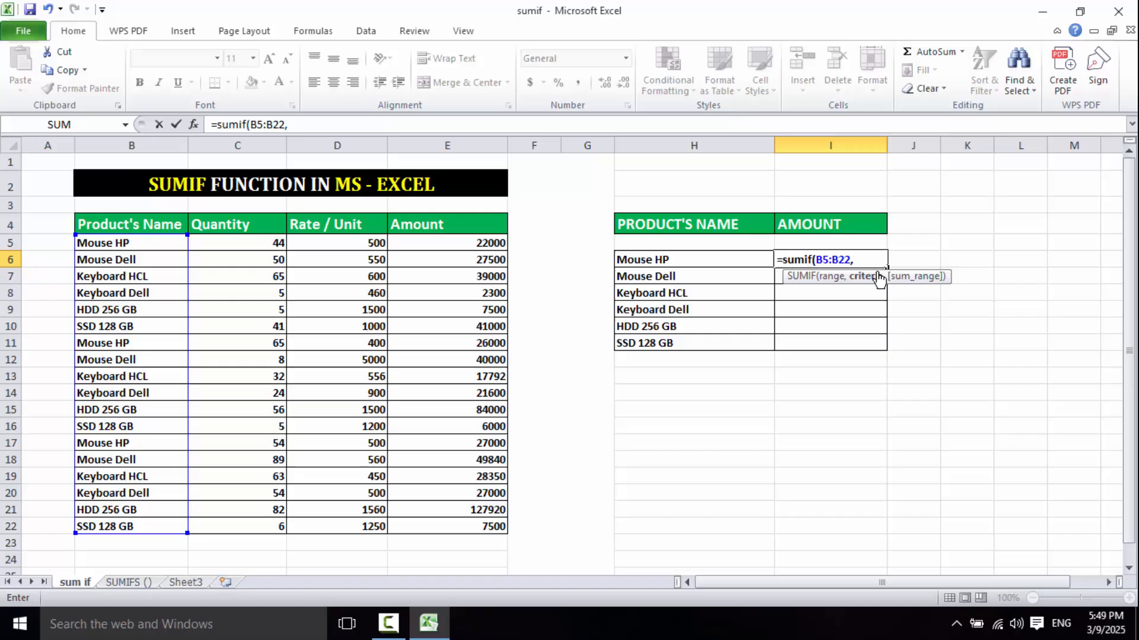
{"action": "left_click", "coordinate": [688, 260]}
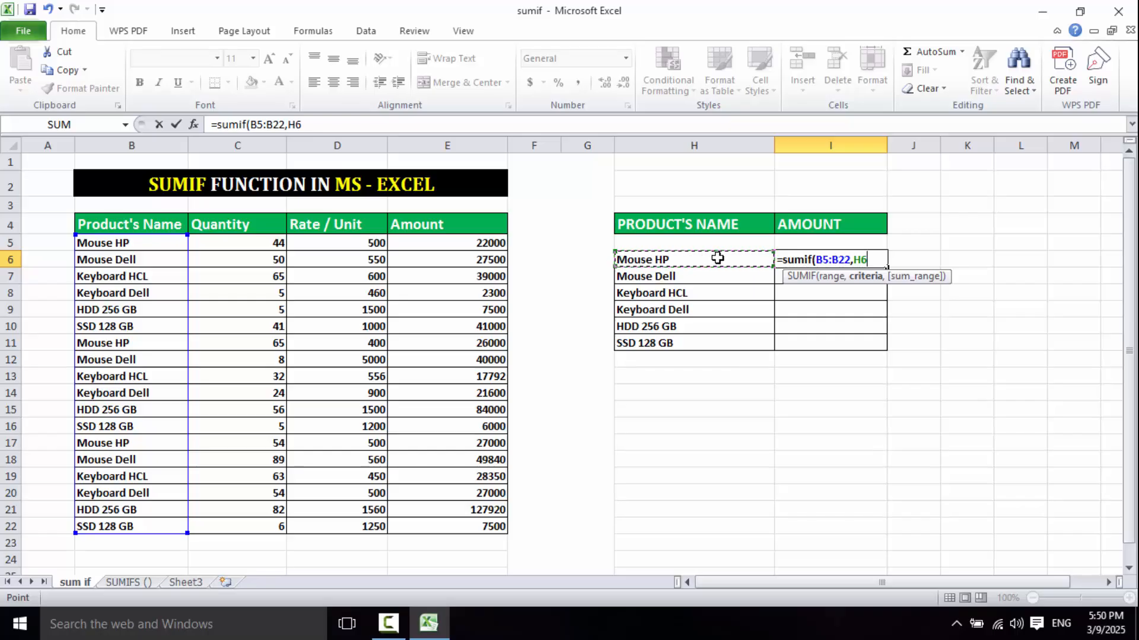
{"action": "type", "text": ","}
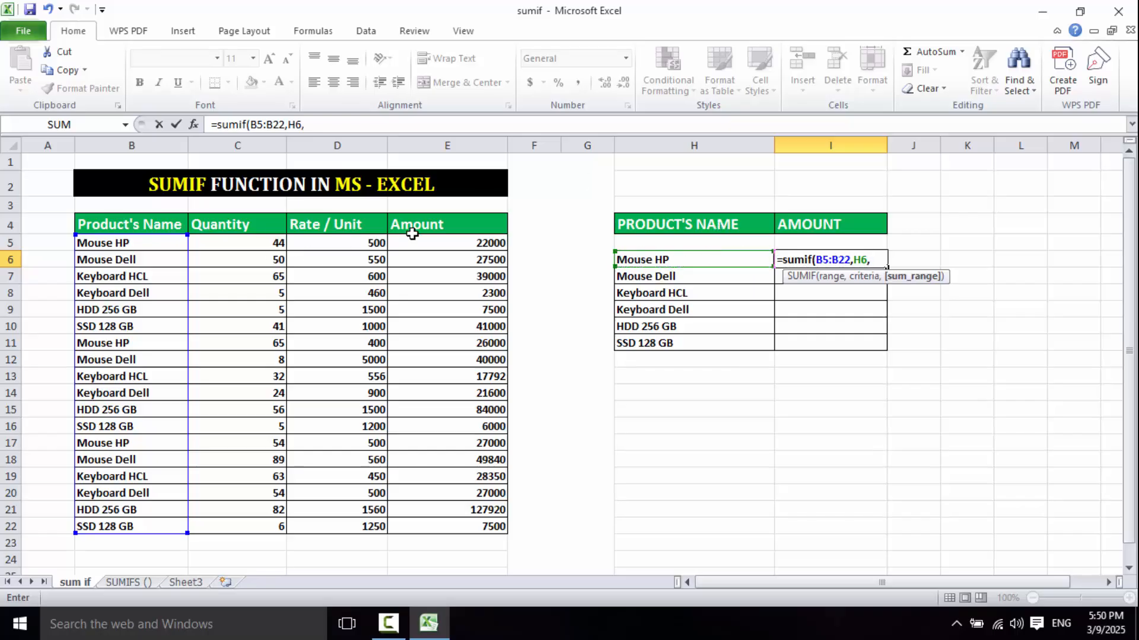
{"action": "left_click_drag", "start_coordinate": [439, 243], "coordinate": [448, 528]}
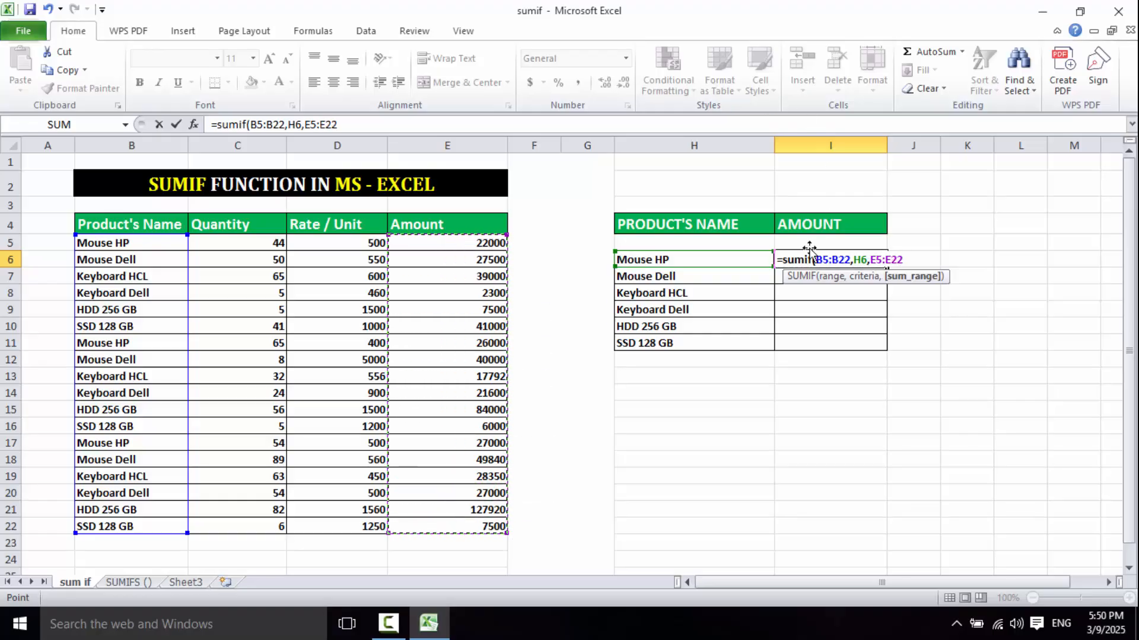
- Make the formula's two ranges absolute as $B$5:$B$22 and $E$5:$E$22, and commit it in I6
{"action": "left_click_drag", "start_coordinate": [850, 259], "coordinate": [819, 265]}
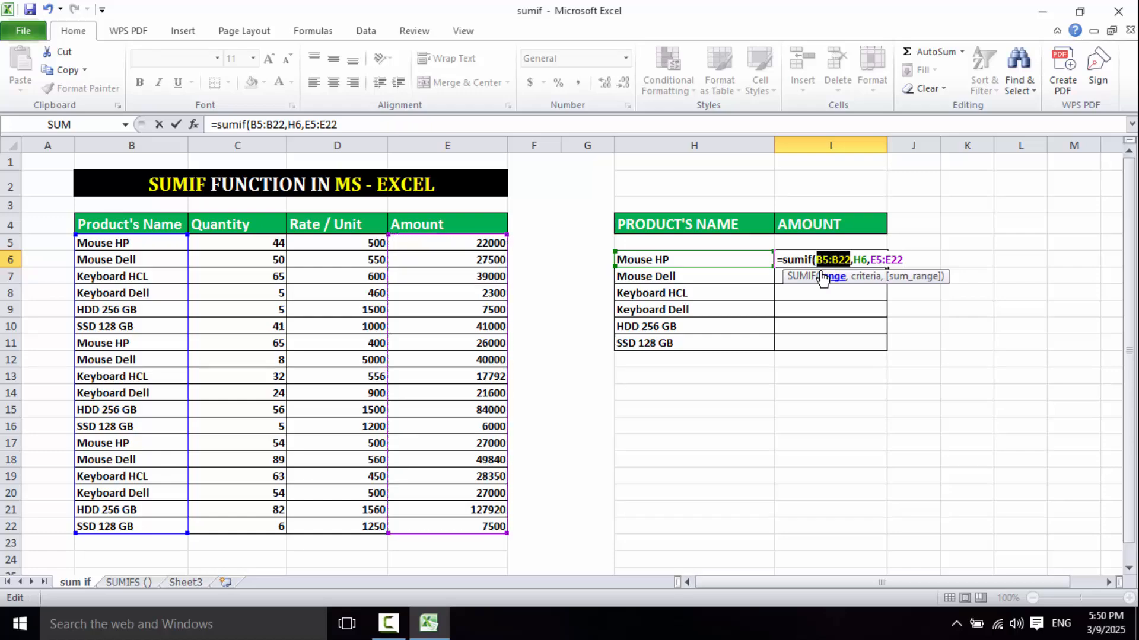
{"action": "key", "text": "F4"}
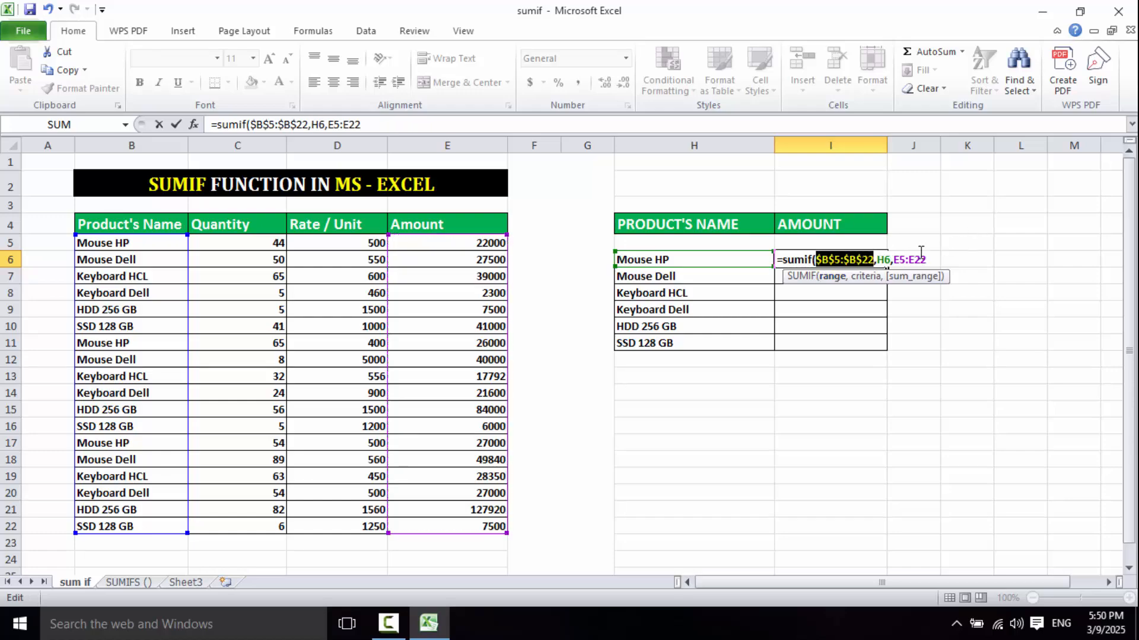
{"action": "left_click_drag", "start_coordinate": [894, 260], "coordinate": [927, 260]}
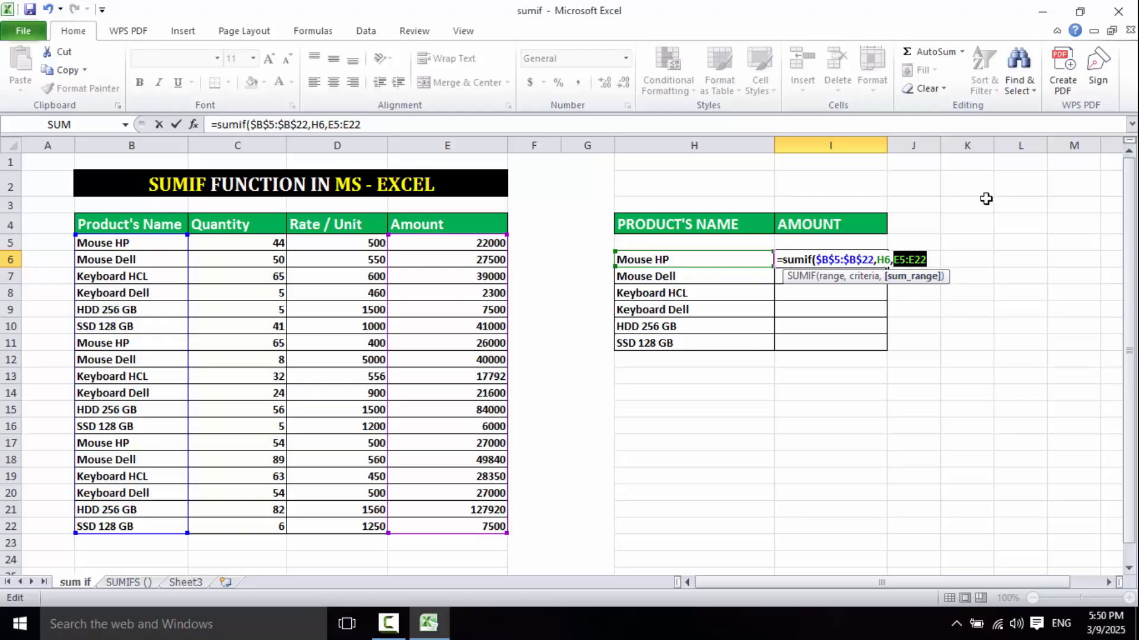
{"action": "key", "text": "F4"}
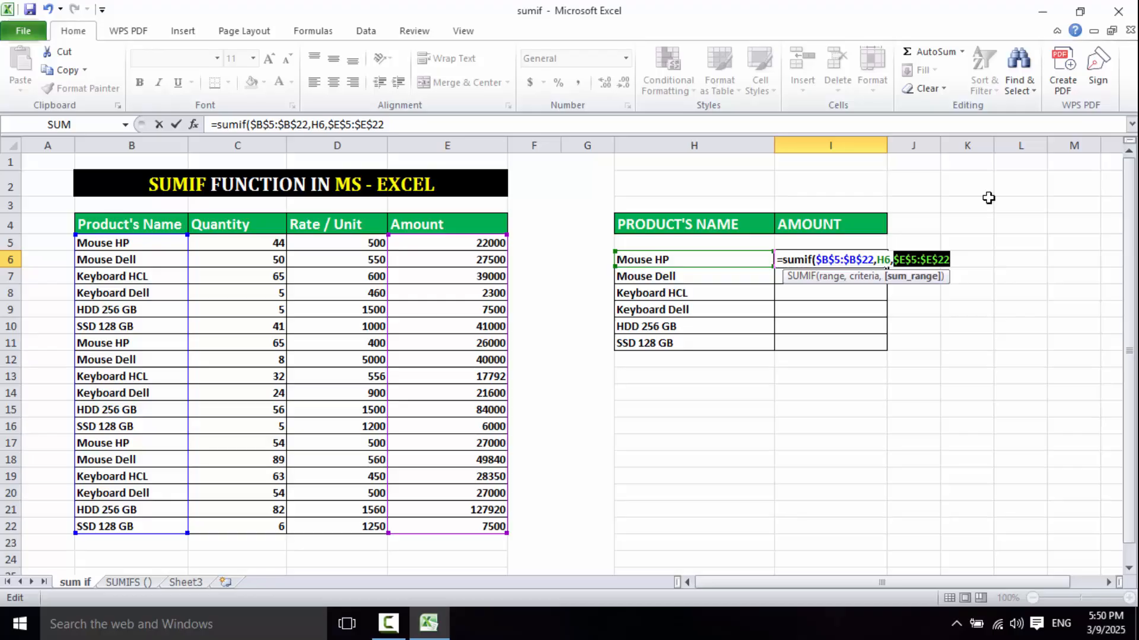
{"action": "key", "text": "Return"}
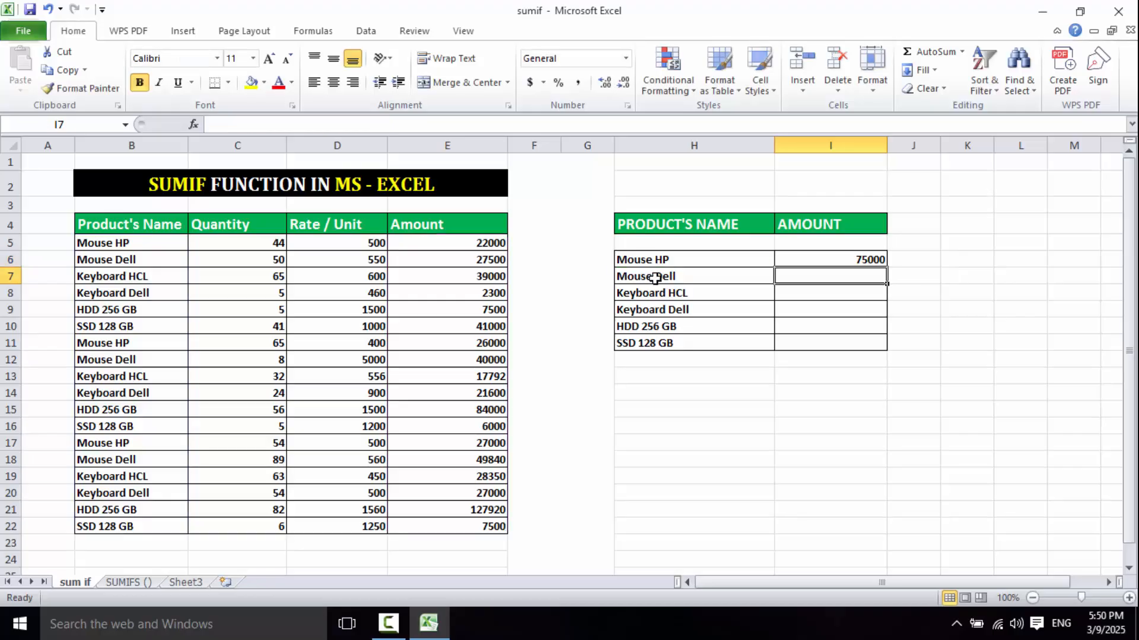
{"action": "left_click", "coordinate": [618, 258]}
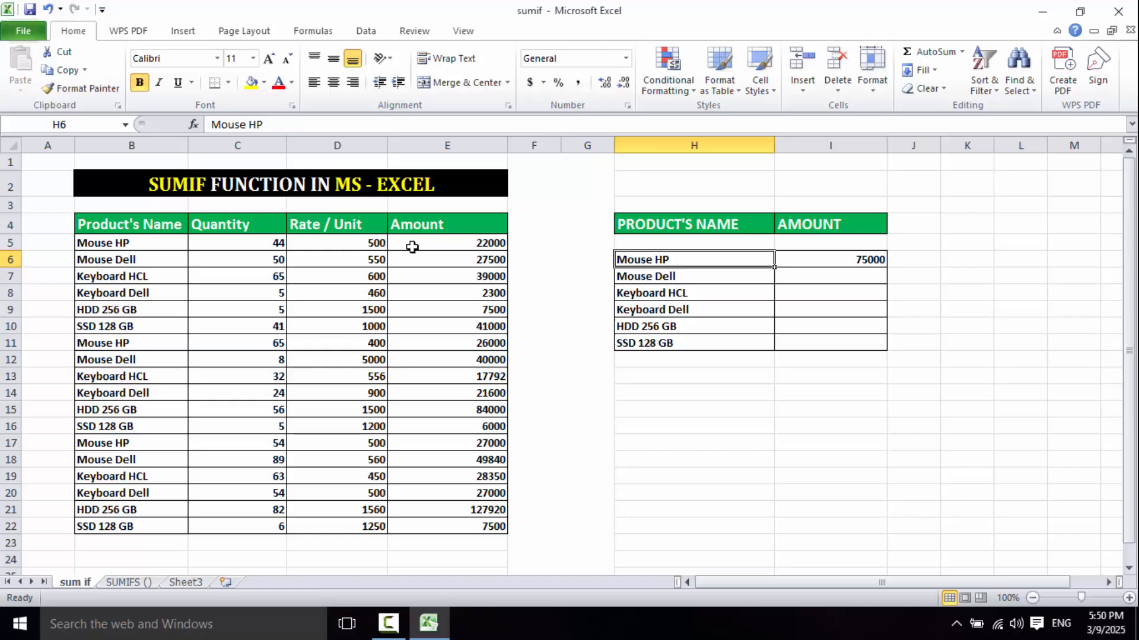
{"action": "left_click", "coordinate": [443, 242]}
{"action": "left_click", "coordinate": [129, 246]}
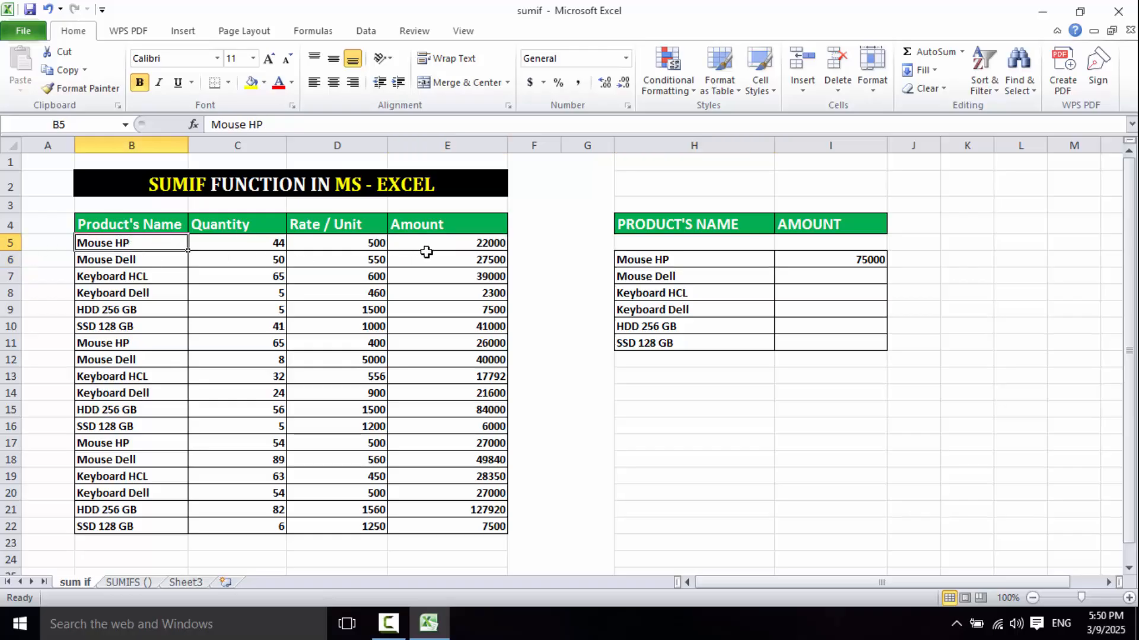
{"action": "left_click", "coordinate": [453, 242]}
- Copy the SUMIF formula from I6 down through I11 for the remaining products
{"action": "left_click", "coordinate": [828, 259]}
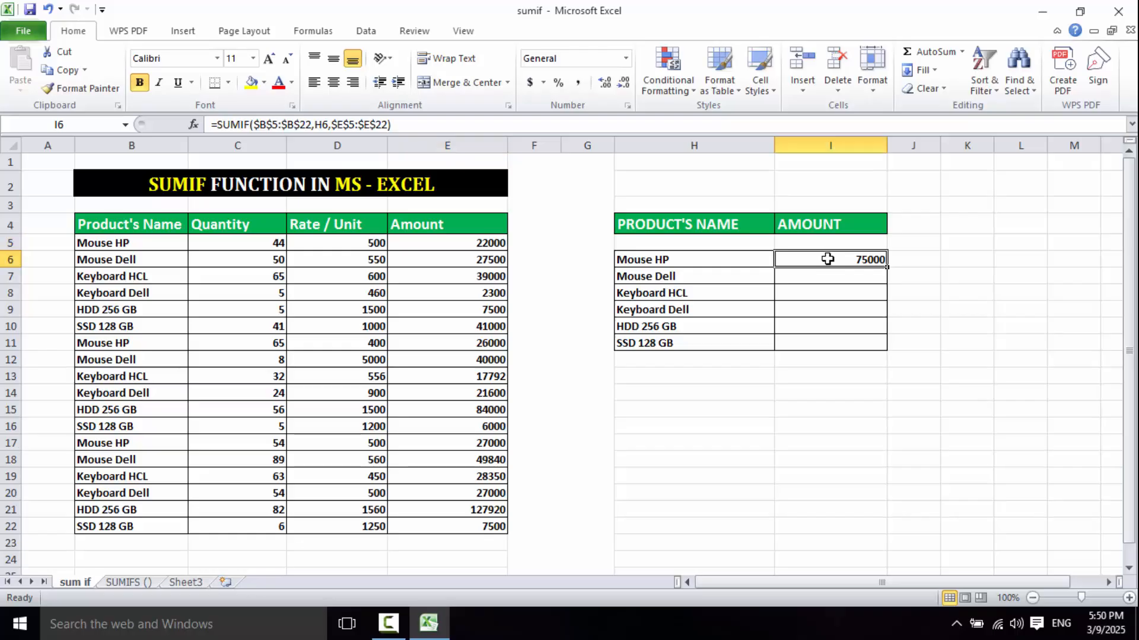
{"action": "left_click_drag", "start_coordinate": [887, 269], "coordinate": [881, 347]}
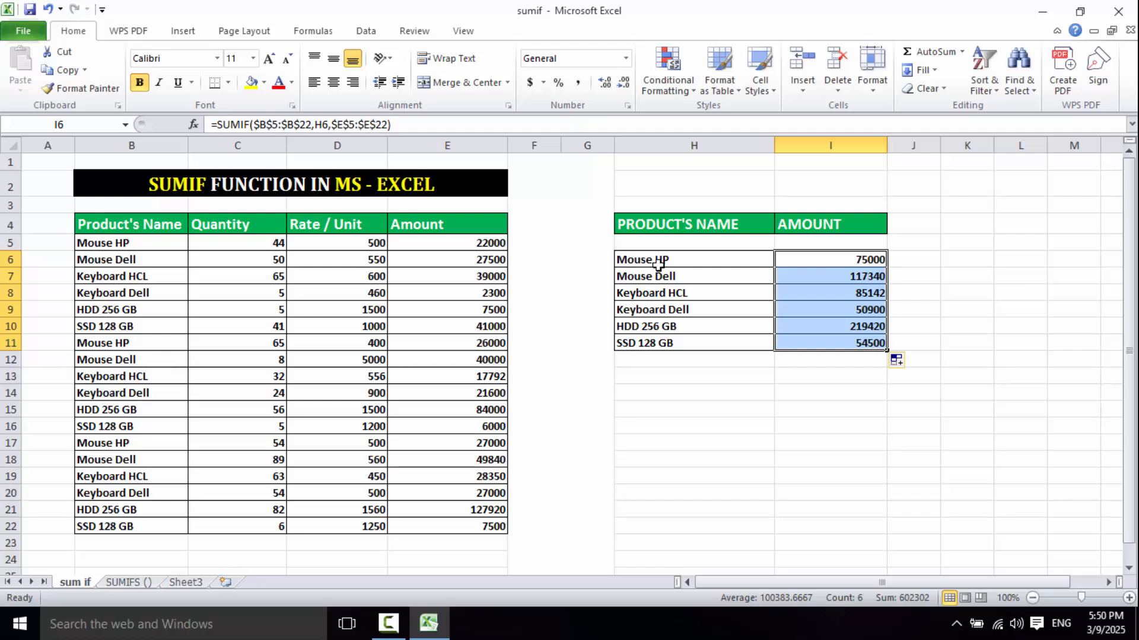
{"action": "left_click", "coordinate": [700, 259]}
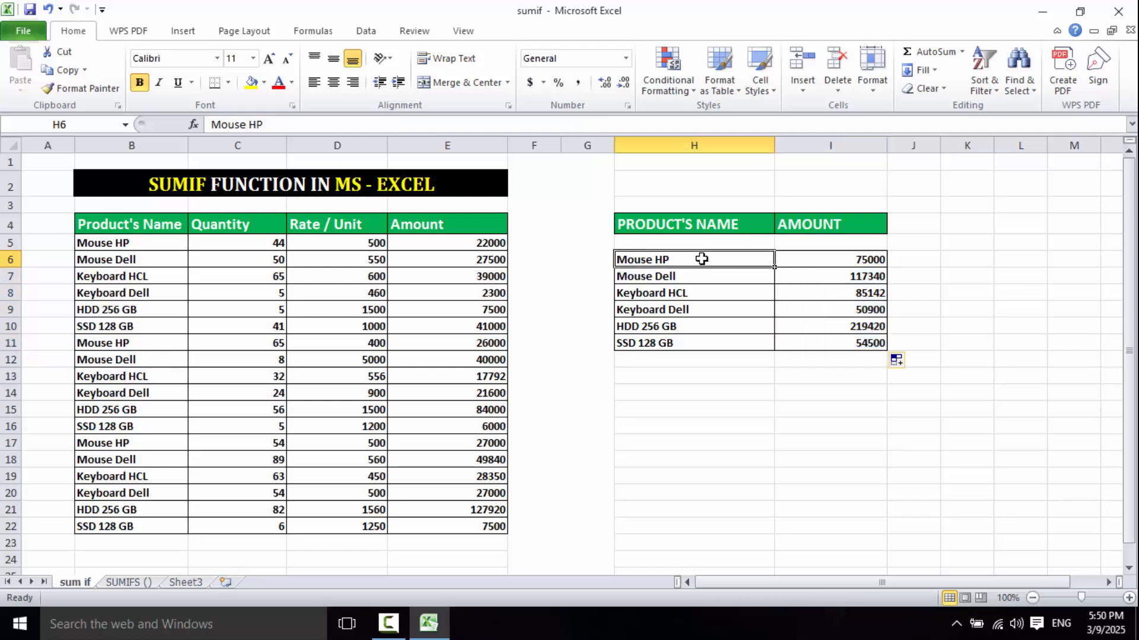
{"action": "left_click", "coordinate": [143, 243]}
{"action": "left_click", "coordinate": [464, 245]}
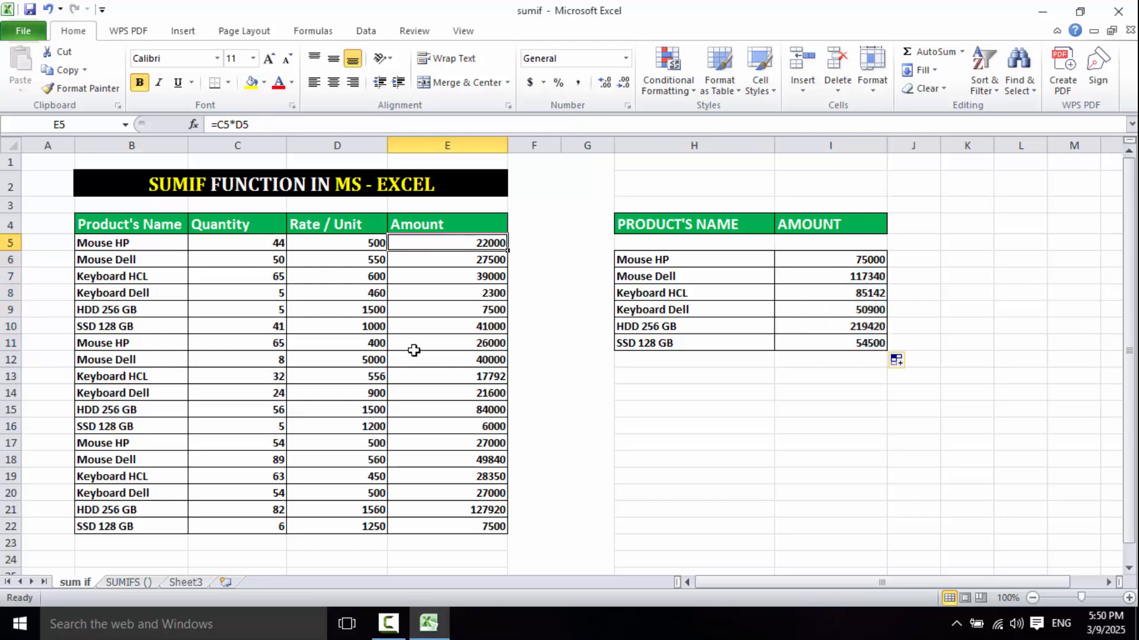
{"action": "left_click", "coordinate": [444, 346]}
{"action": "left_click", "coordinate": [835, 259]}
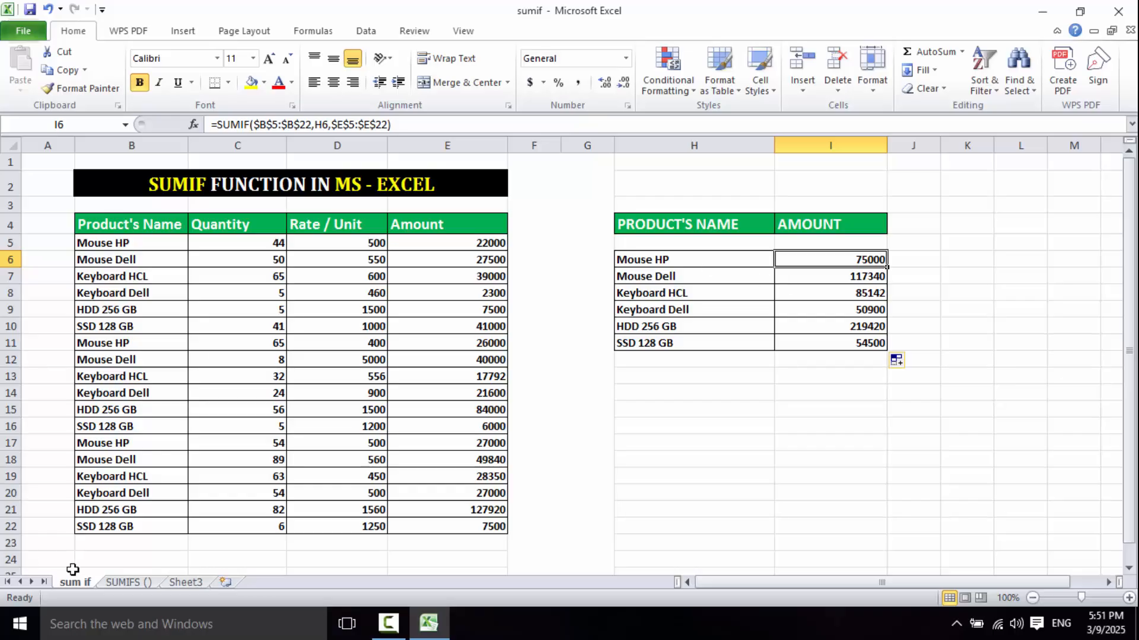
- Switch to the SUMIFS () sheet and clear the product and brand entries in H5 and I5
{"action": "left_click", "coordinate": [121, 581]}
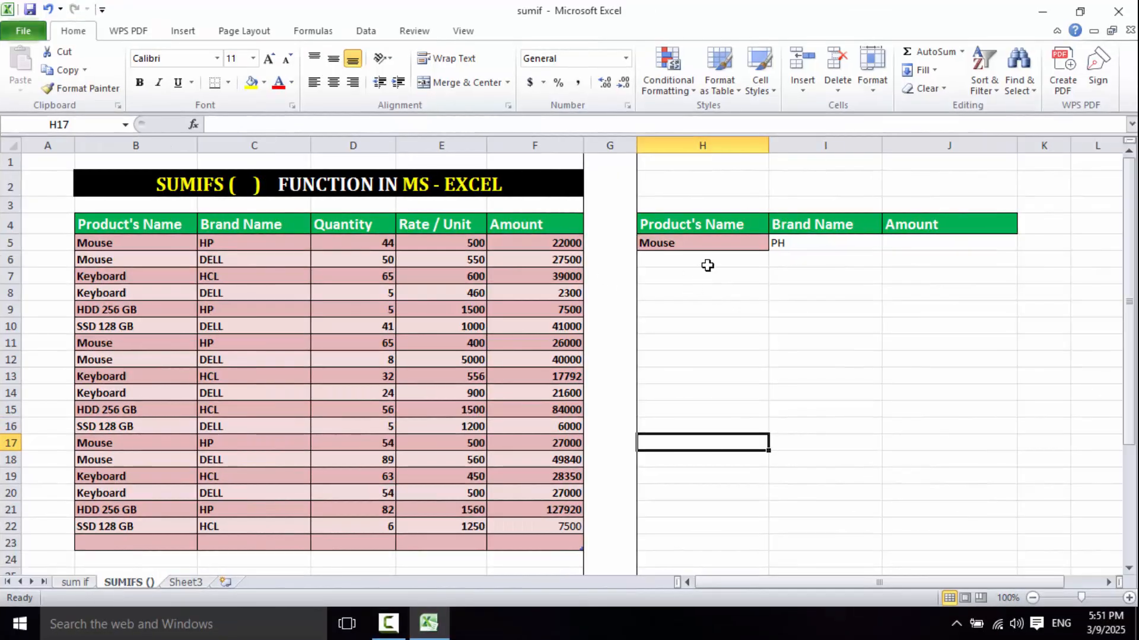
{"action": "left_click", "coordinate": [718, 250]}
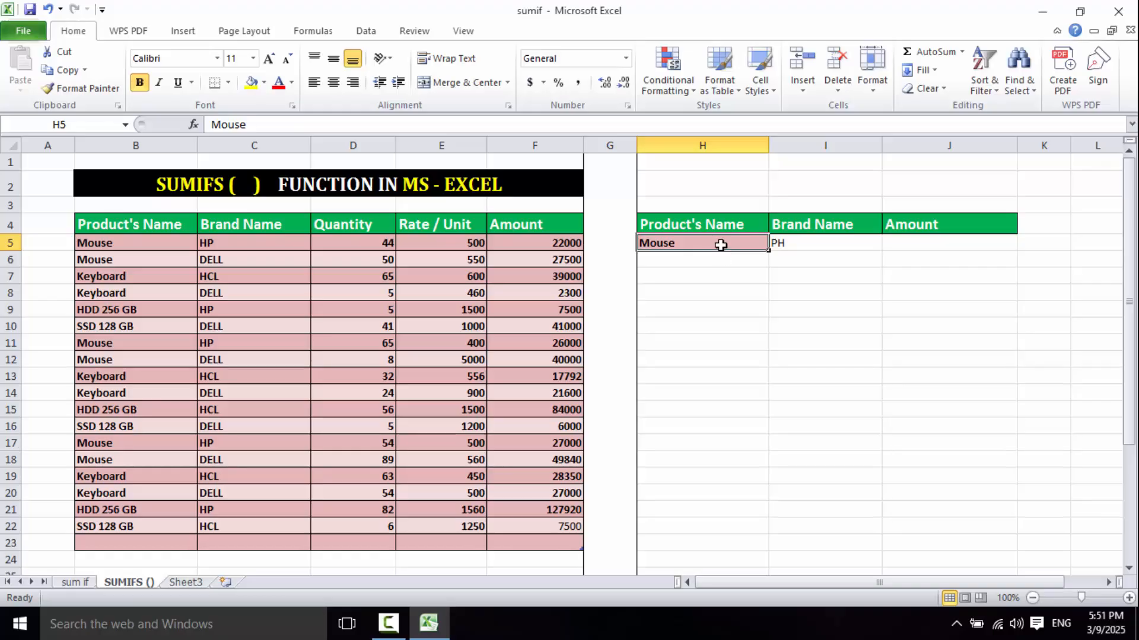
{"action": "key", "text": "Delete"}
{"action": "left_click", "coordinate": [813, 244]}
{"action": "key", "text": "Delete"}
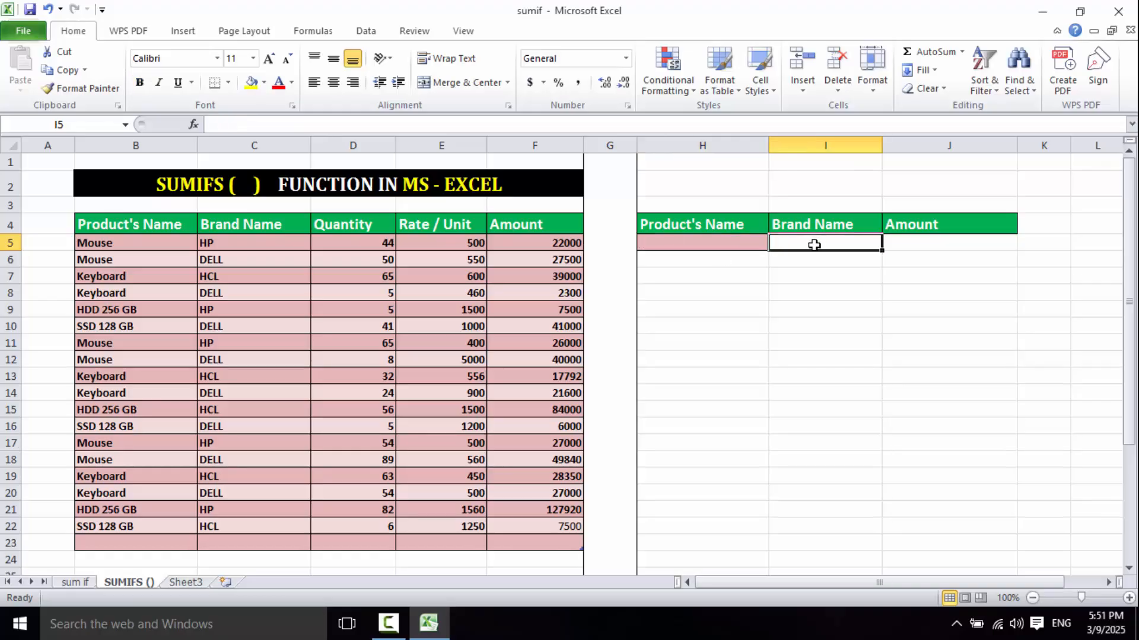
{"action": "left_click", "coordinate": [744, 241]}
{"action": "left_click", "coordinate": [820, 237]}
{"action": "left_click", "coordinate": [742, 244]}
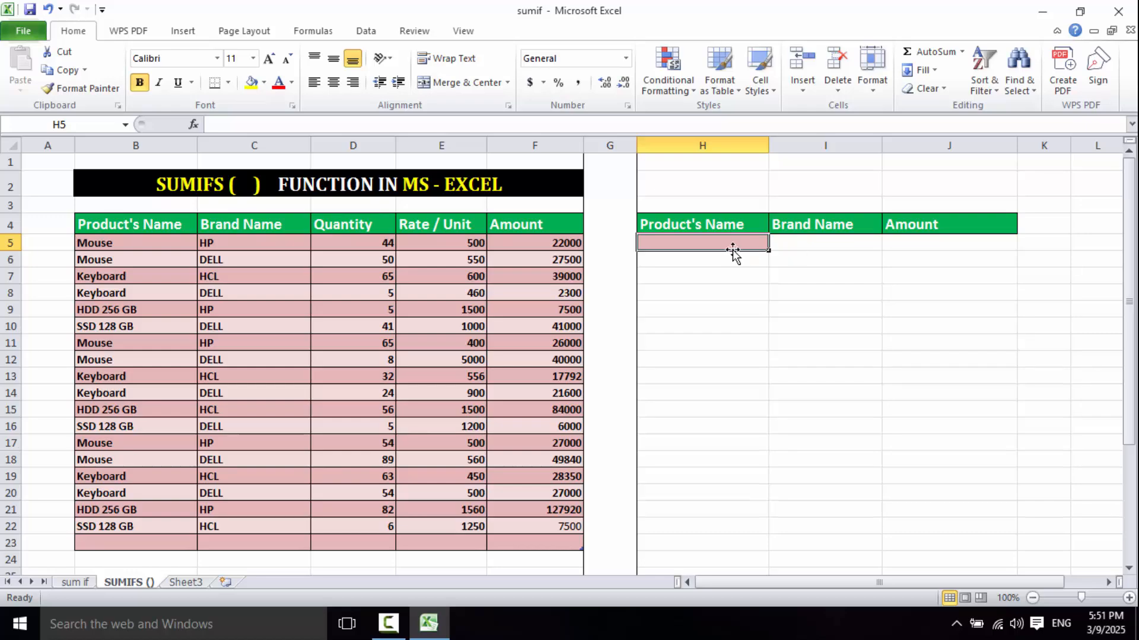
{"action": "left_click", "coordinate": [802, 246]}
{"action": "left_click", "coordinate": [726, 248]}
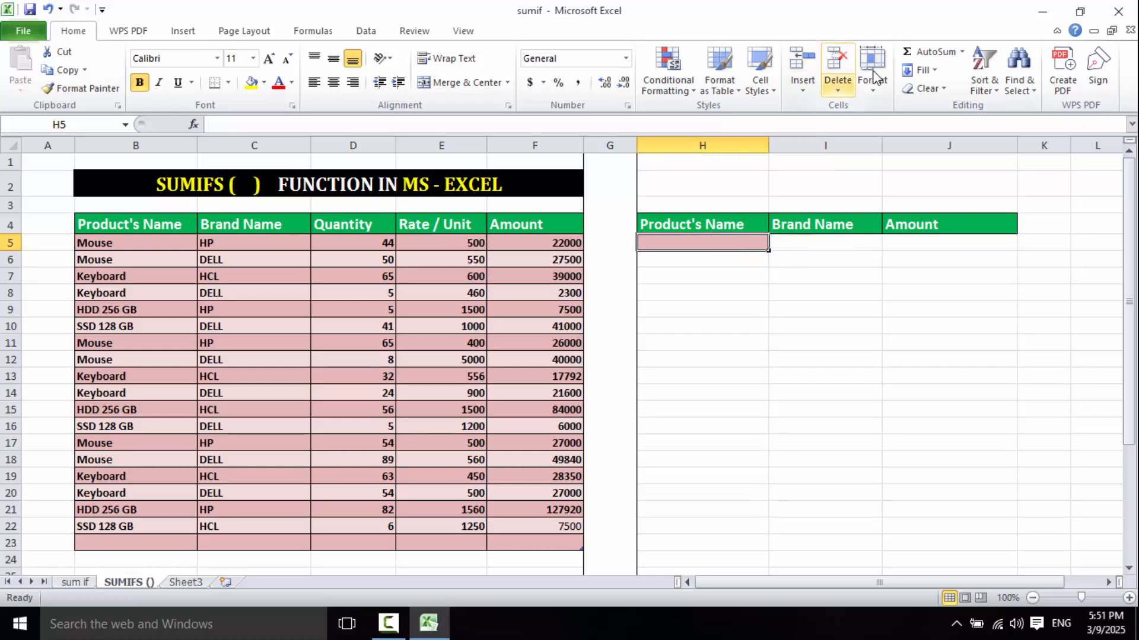
- Add list data validation to H5 with source =$B$5:$B$22 and choose HDD 256 GB from its dropdown
{"action": "left_click", "coordinate": [366, 32]}
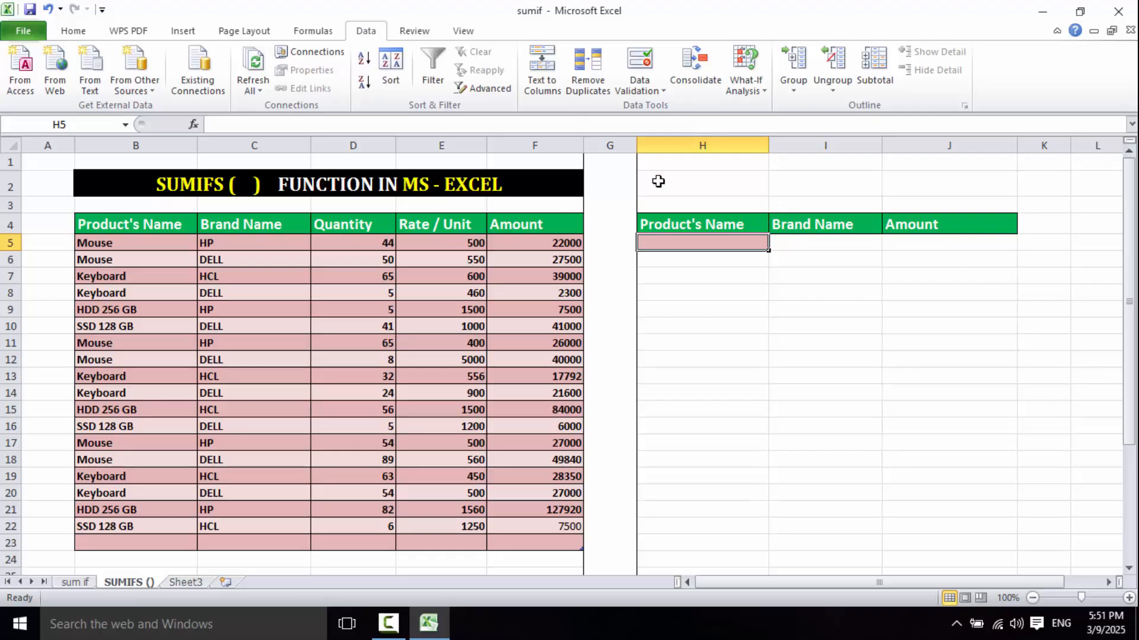
{"action": "left_click", "coordinate": [647, 90]}
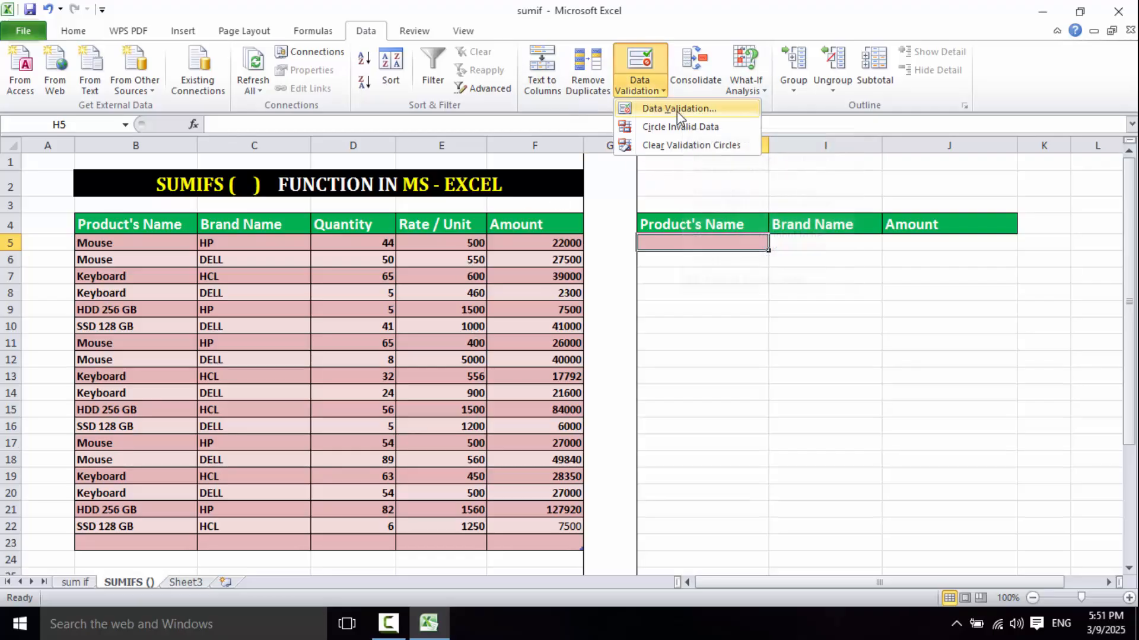
{"action": "left_click", "coordinate": [677, 110]}
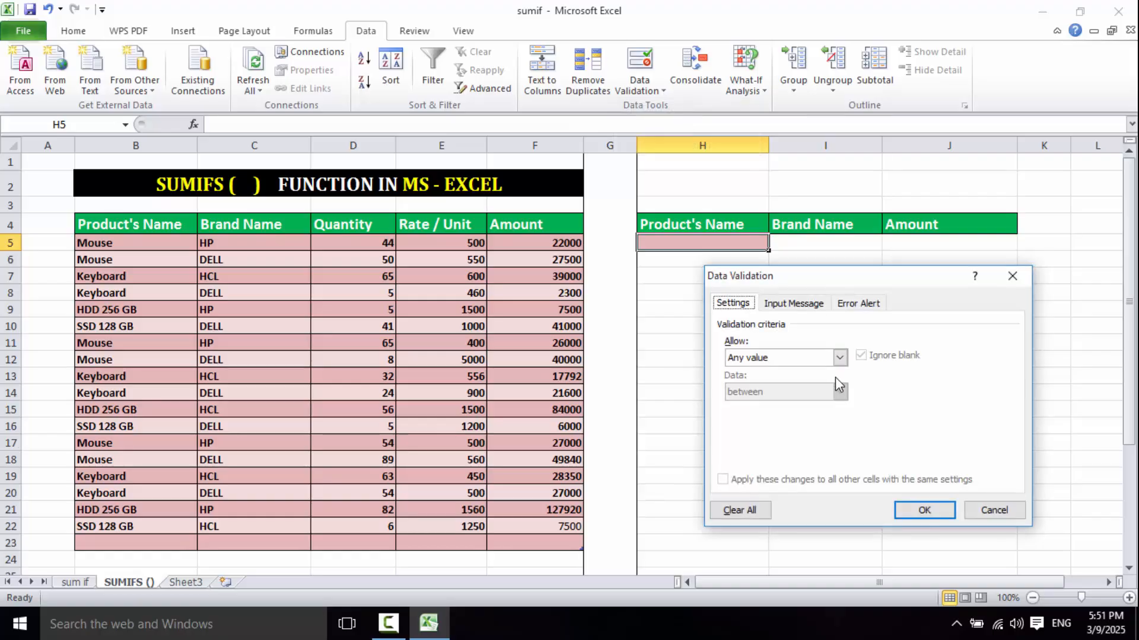
{"action": "left_click", "coordinate": [756, 360]}
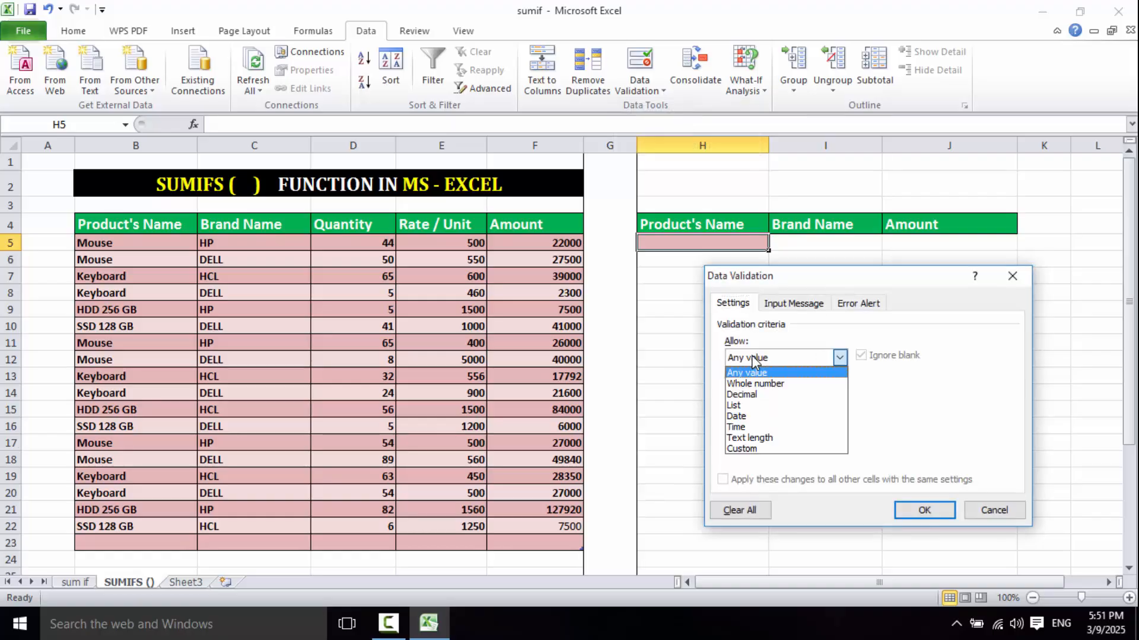
{"action": "left_click", "coordinate": [746, 407]}
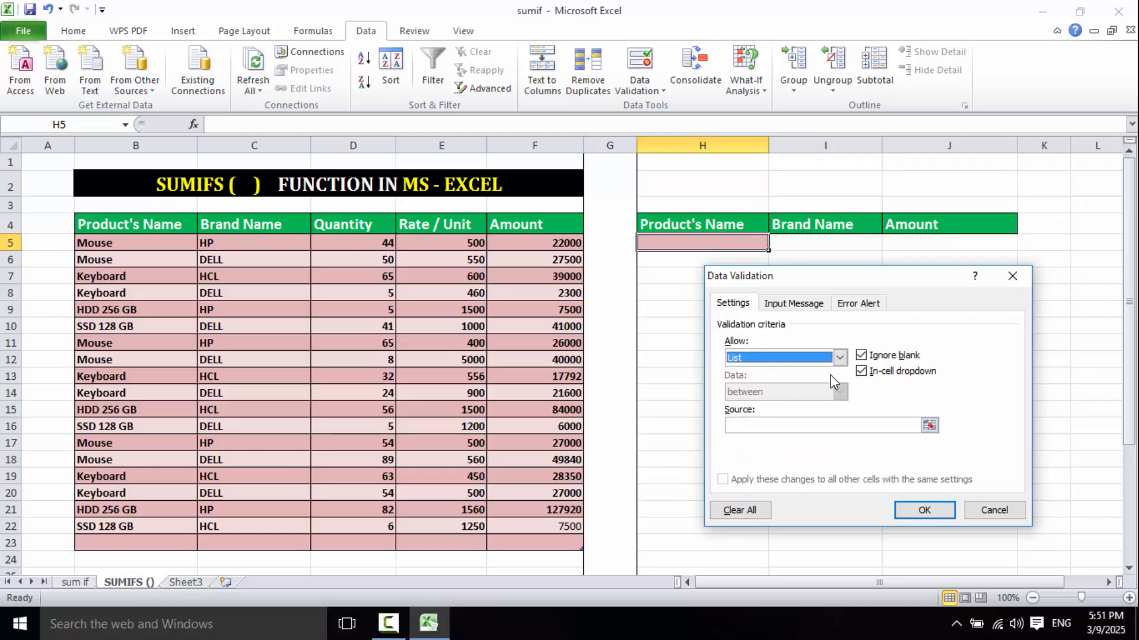
{"action": "left_click", "coordinate": [839, 360]}
{"action": "left_click", "coordinate": [752, 406]}
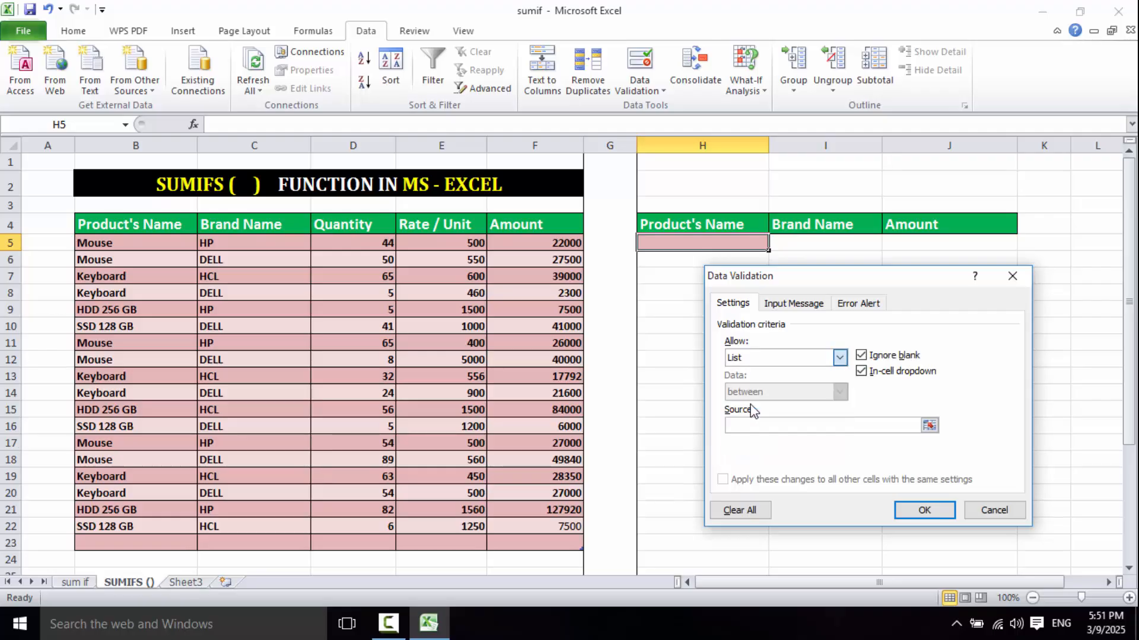
{"action": "left_click", "coordinate": [757, 426]}
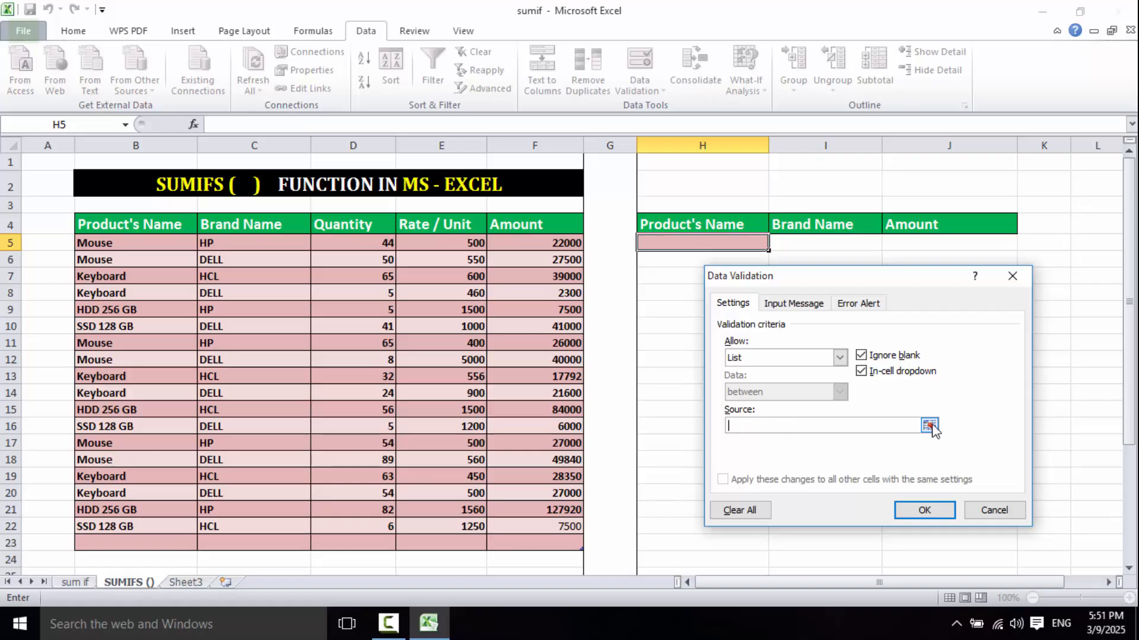
{"action": "left_click_drag", "start_coordinate": [128, 249], "coordinate": [114, 520]}
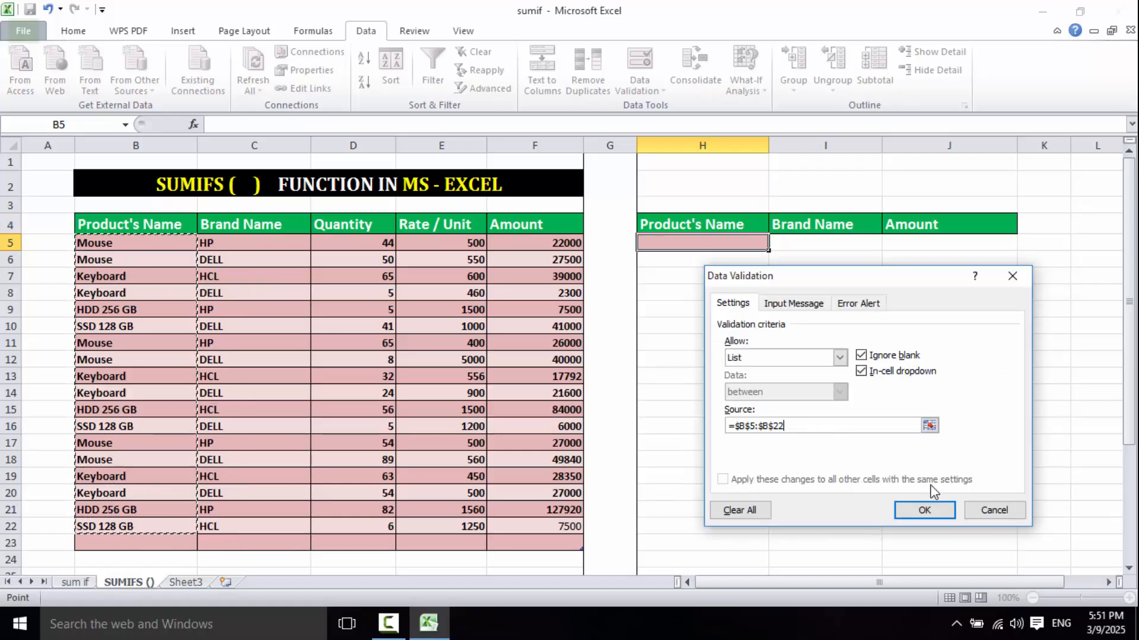
{"action": "left_click", "coordinate": [940, 507]}
{"action": "left_click", "coordinate": [776, 243]}
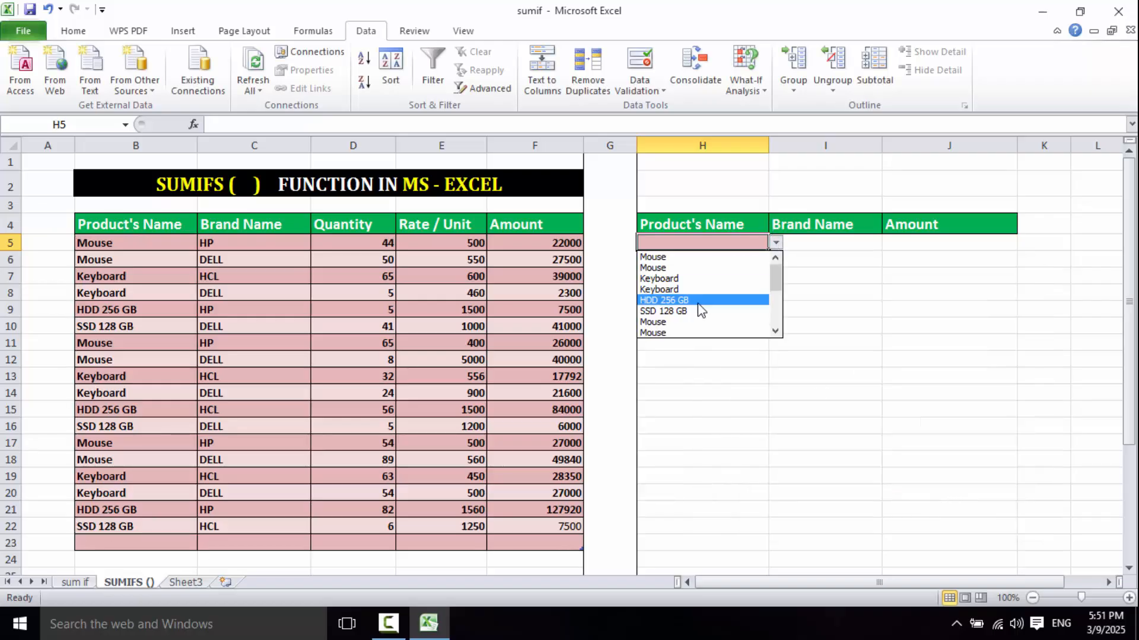
{"action": "left_click", "coordinate": [682, 301]}
- Add list data validation to I5 with source =$C$5:$C$22 and choose HP from its dropdown
{"action": "left_click", "coordinate": [862, 242]}
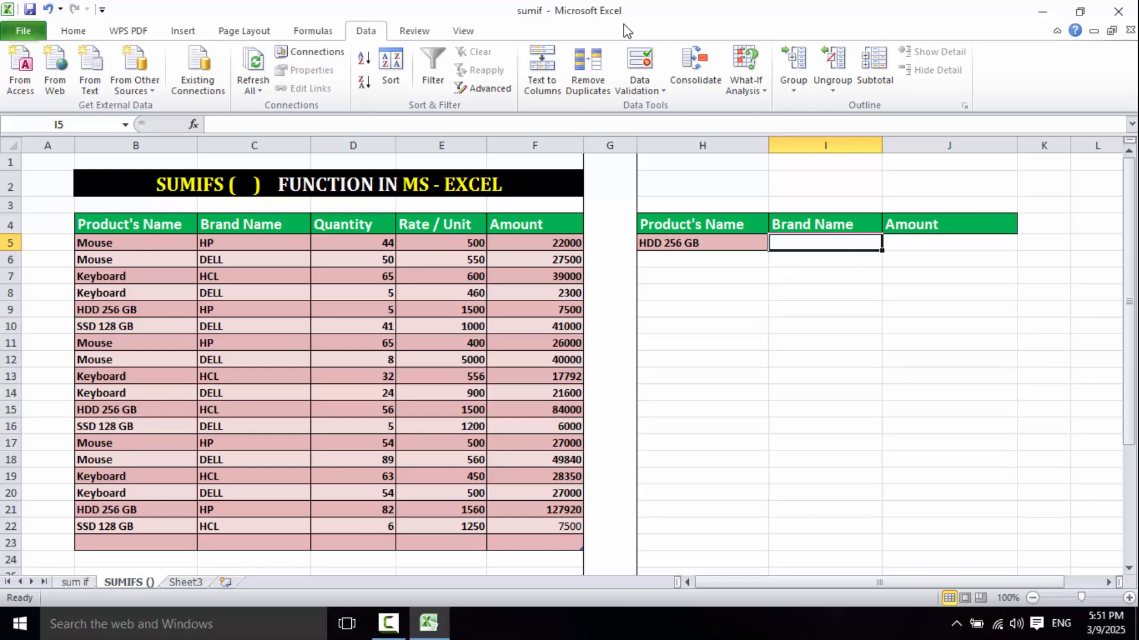
{"action": "left_click", "coordinate": [653, 90]}
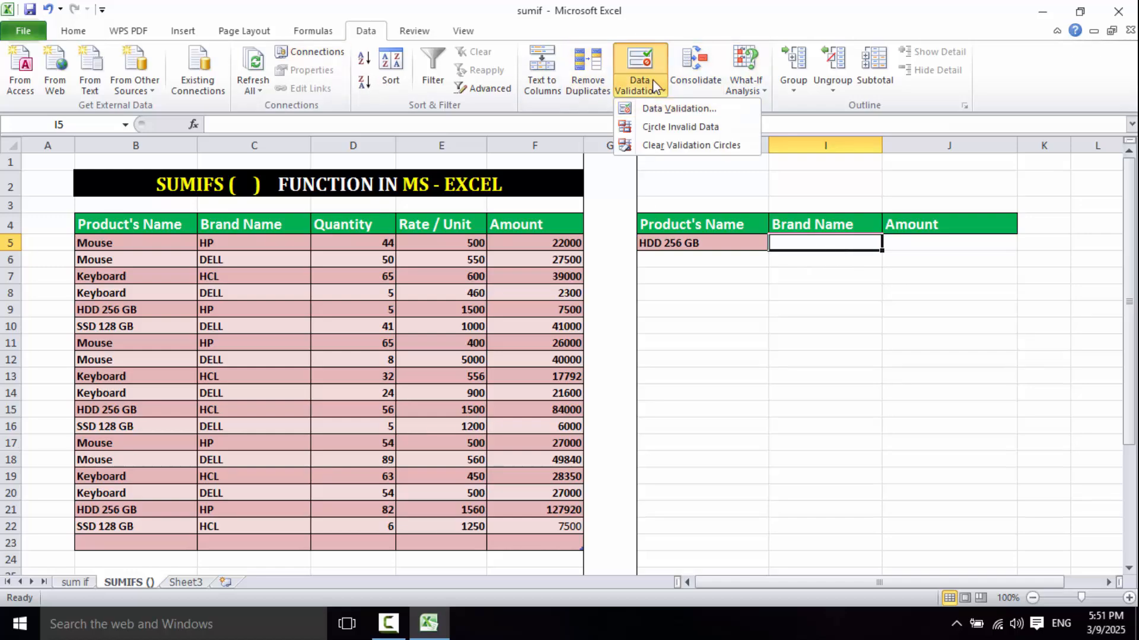
{"action": "left_click", "coordinate": [676, 109]}
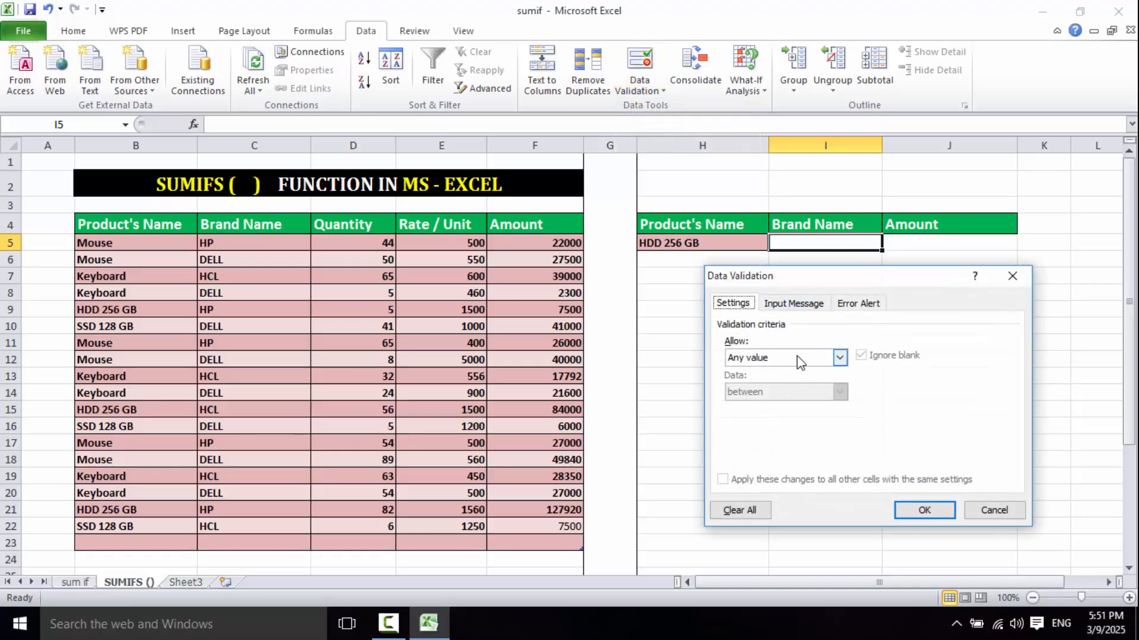
{"action": "left_click", "coordinate": [841, 358]}
{"action": "left_click", "coordinate": [752, 406]}
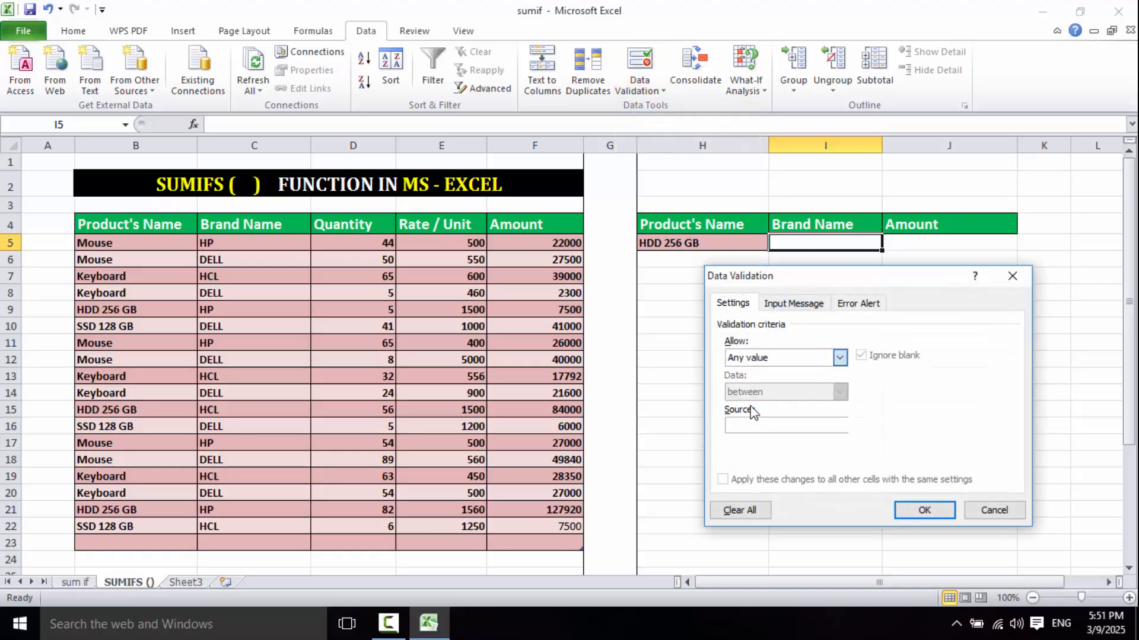
{"action": "left_click", "coordinate": [815, 424]}
{"action": "left_click_drag", "start_coordinate": [237, 246], "coordinate": [261, 523]}
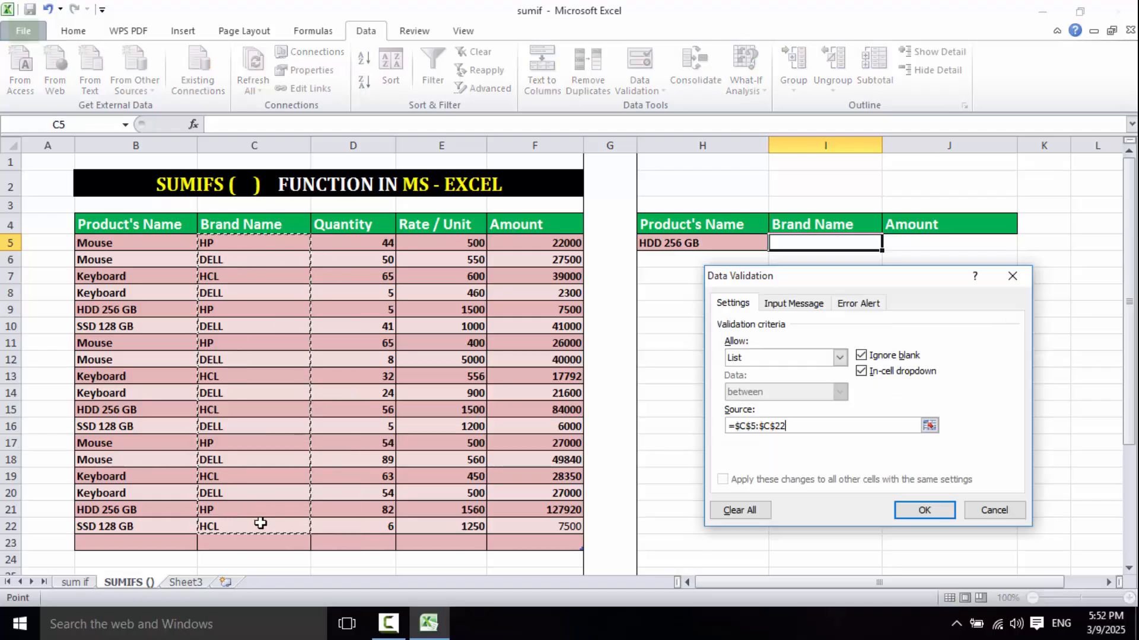
{"action": "left_click", "coordinate": [910, 511]}
{"action": "left_click", "coordinate": [889, 243]}
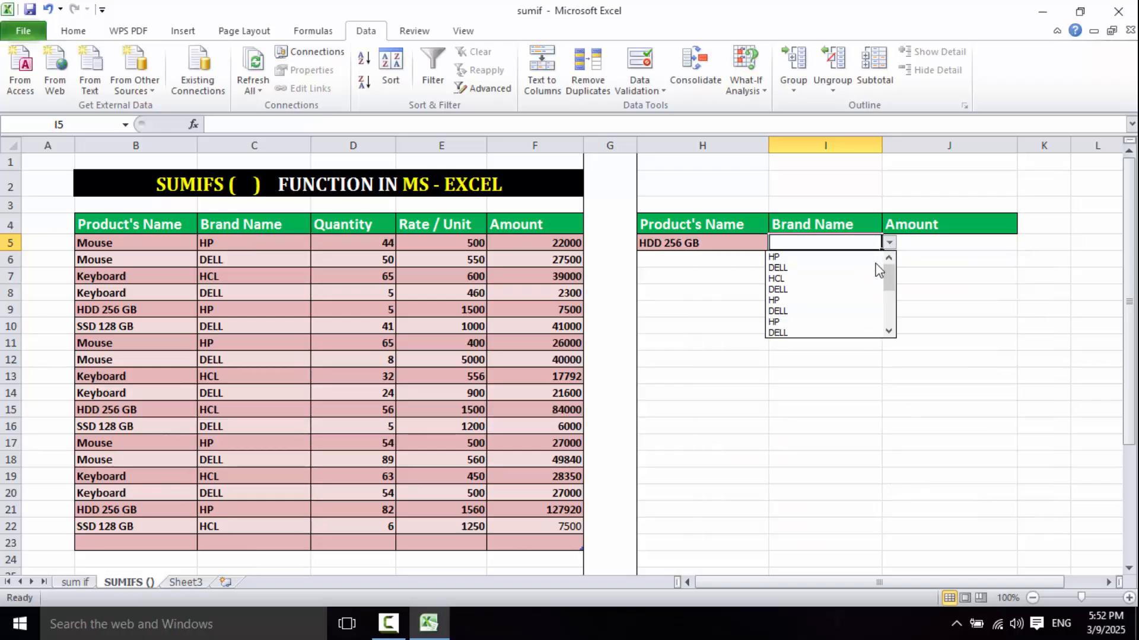
{"action": "left_click", "coordinate": [799, 261]}
- Choose Mouse as the product in H5 and HP as the brand in I5
{"action": "left_click", "coordinate": [752, 247]}
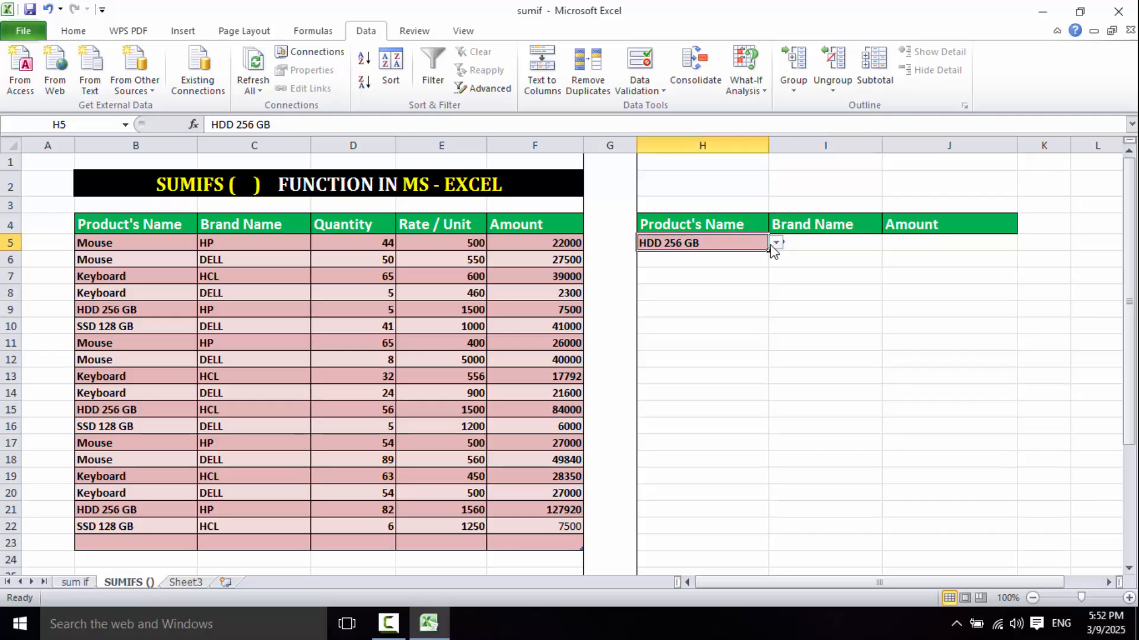
{"action": "left_click", "coordinate": [776, 242]}
{"action": "left_click_drag", "start_coordinate": [775, 284], "coordinate": [775, 266]}
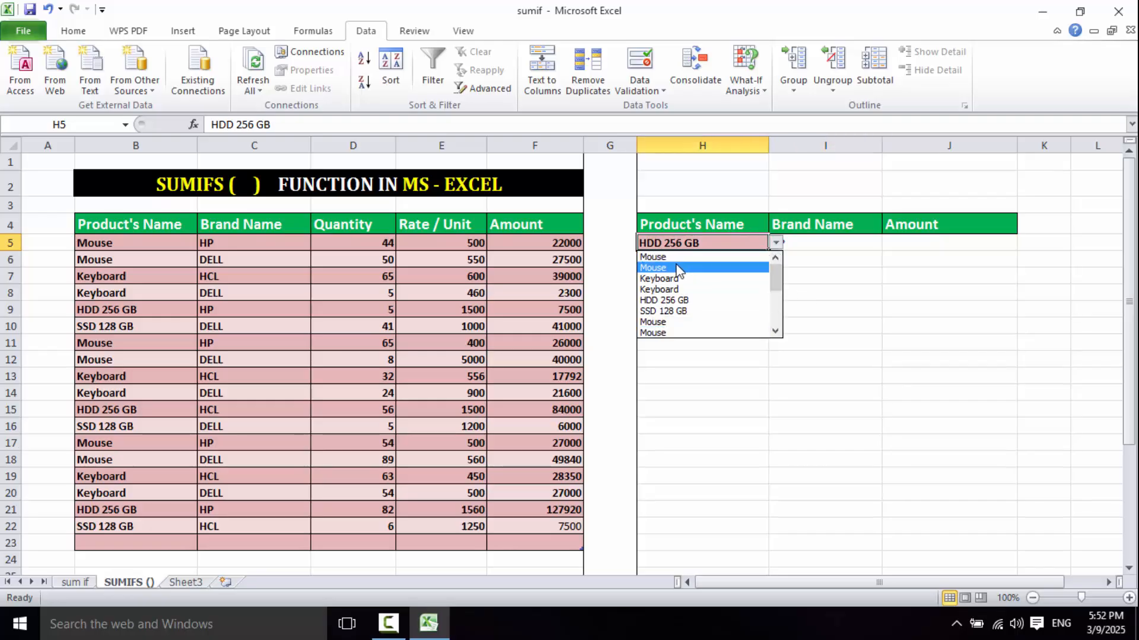
{"action": "left_click", "coordinate": [674, 265]}
{"action": "left_click", "coordinate": [830, 246]}
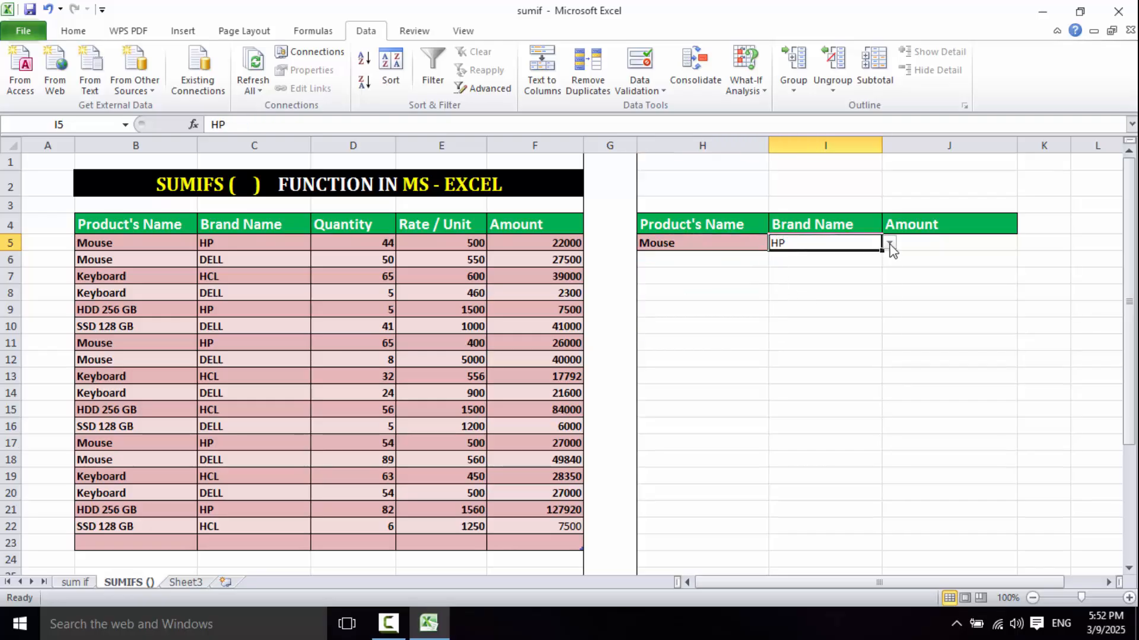
{"action": "left_click", "coordinate": [889, 243]}
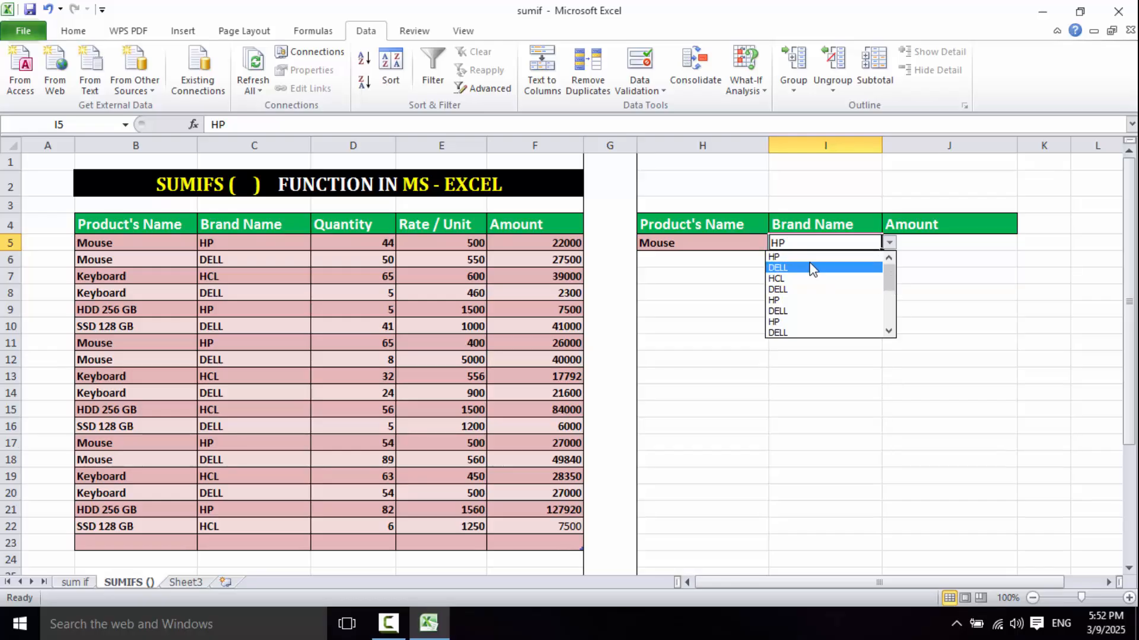
{"action": "left_click", "coordinate": [808, 257]}
- Start a SUMIFS formula in J5 with the Amount cells F5:F22 as the sum range
{"action": "left_click", "coordinate": [918, 246]}
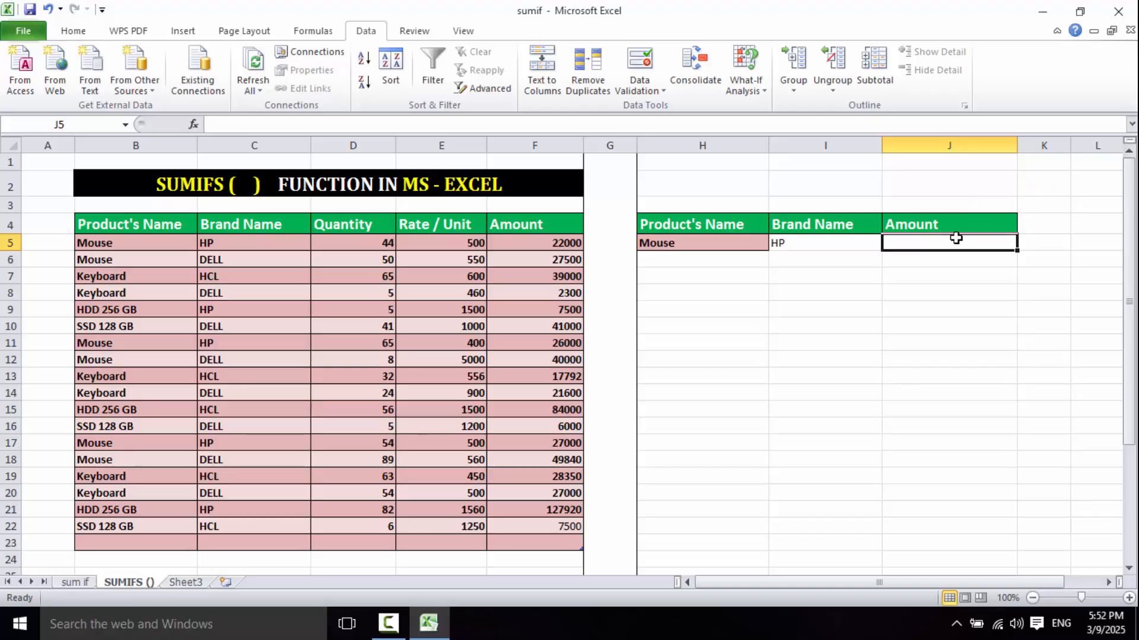
{"action": "type", "text": "=s"}
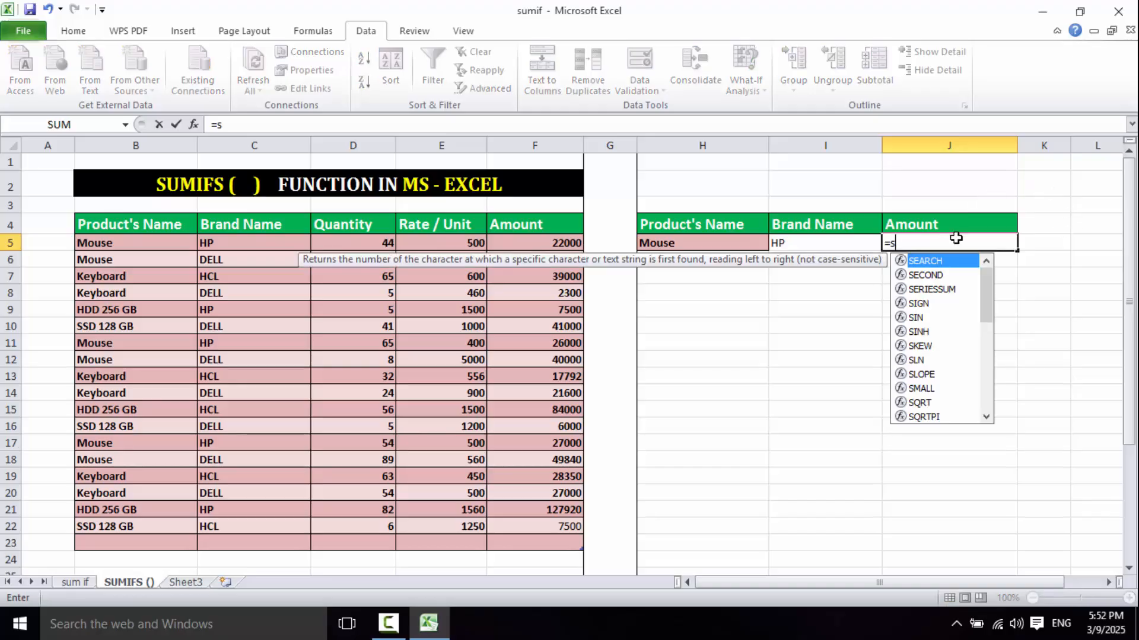
{"action": "type", "text": "umifs"}
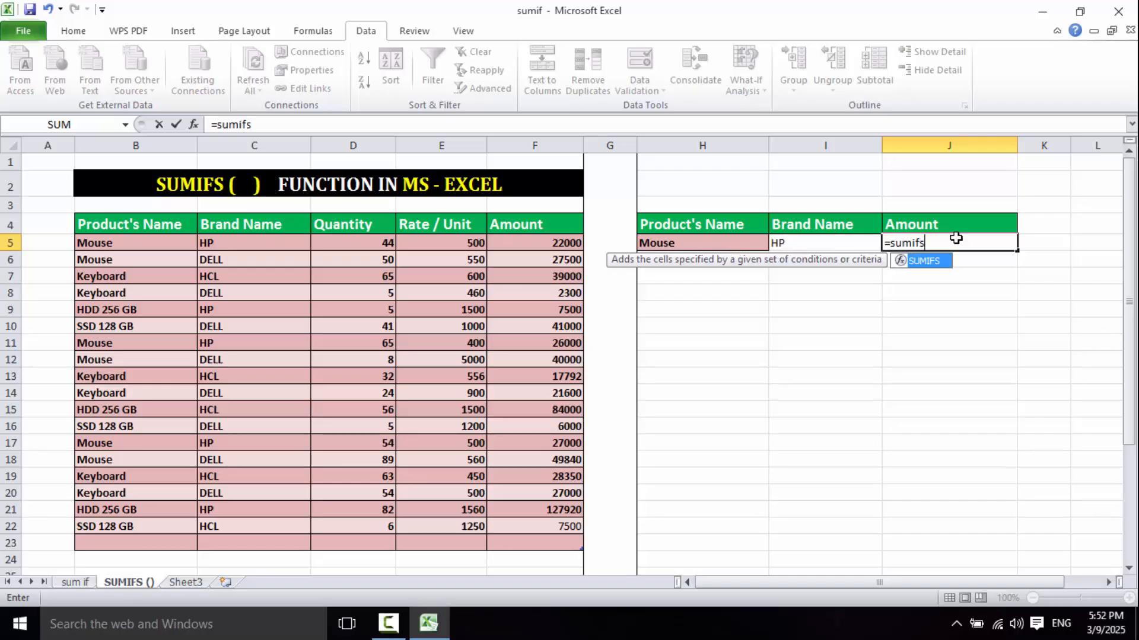
{"action": "key", "text": "Tab"}
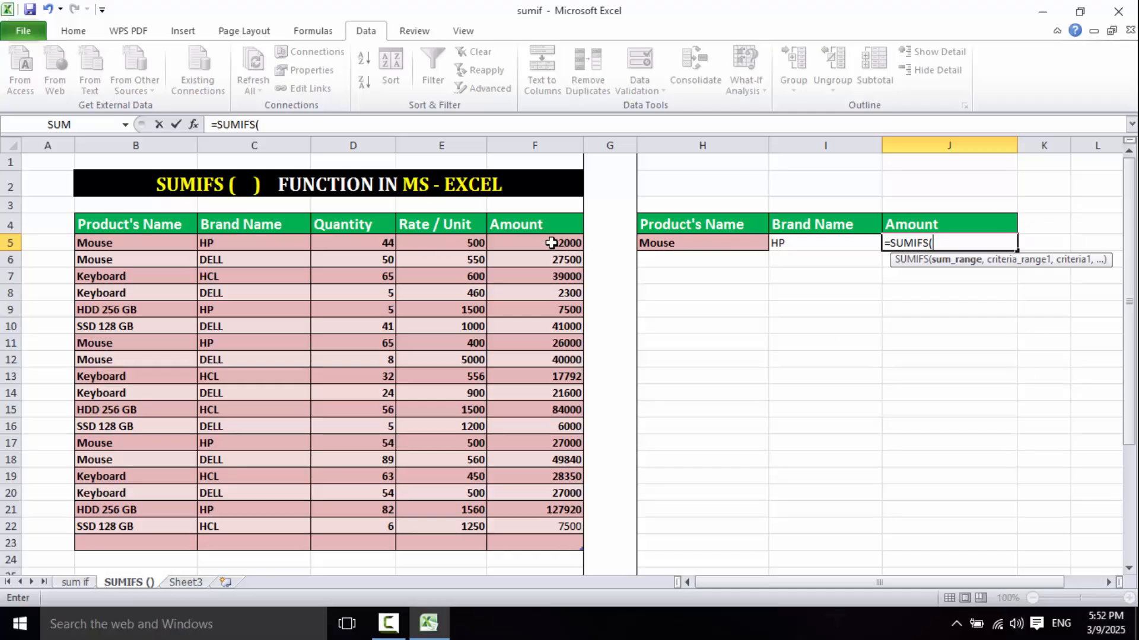
{"action": "left_click_drag", "start_coordinate": [543, 243], "coordinate": [543, 524]}
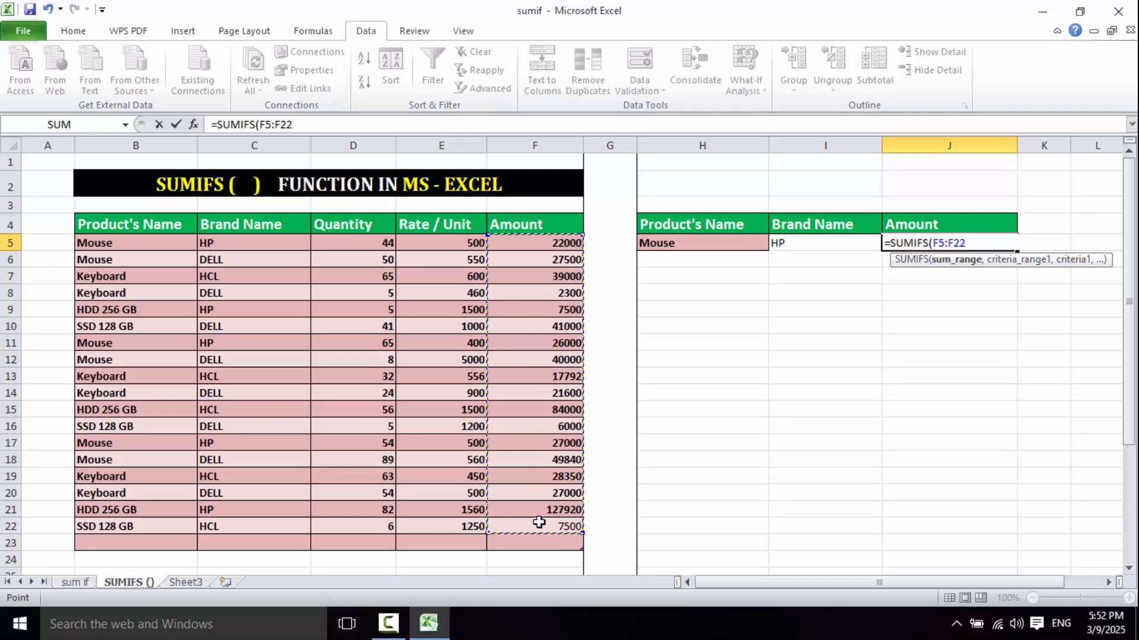
{"action": "type", "text": ","}
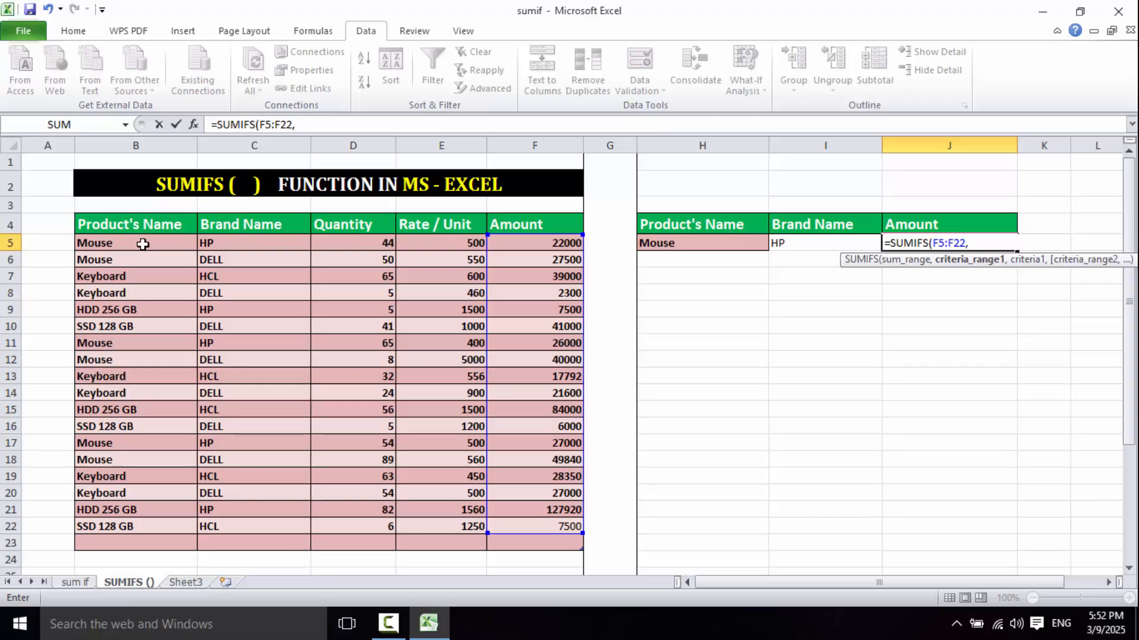
- Add the product condition to the SUMIFS formula, with criteria range B5:B22 and criterion H5
{"action": "left_click_drag", "start_coordinate": [142, 244], "coordinate": [139, 522]}
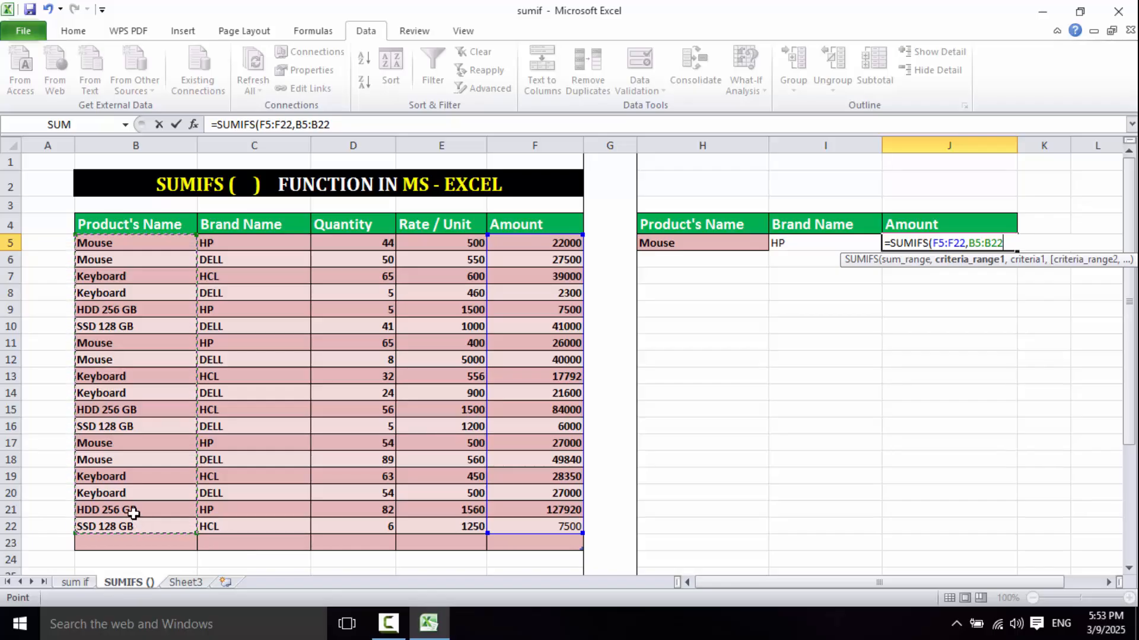
{"action": "type", "text": ","}
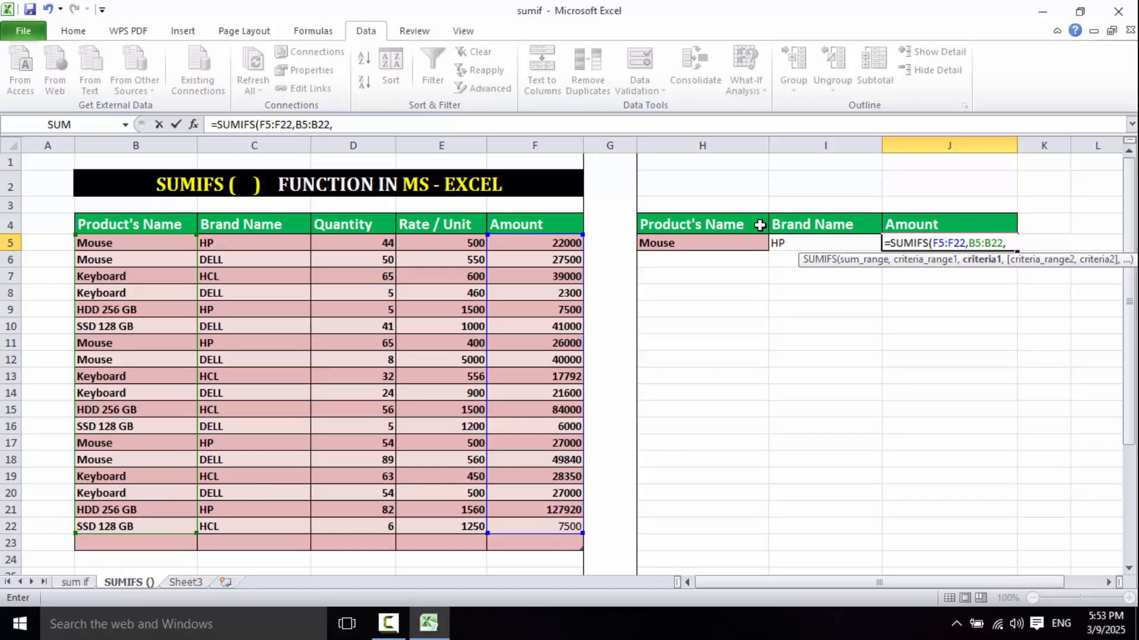
{"action": "left_click", "coordinate": [683, 243]}
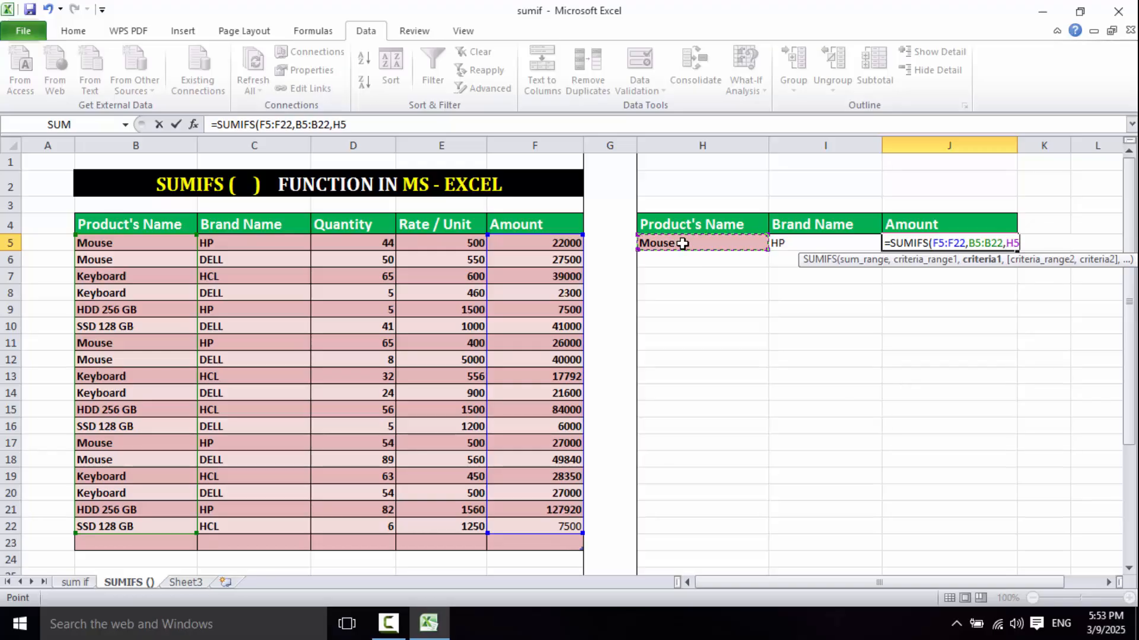
{"action": "type", "text": ","}
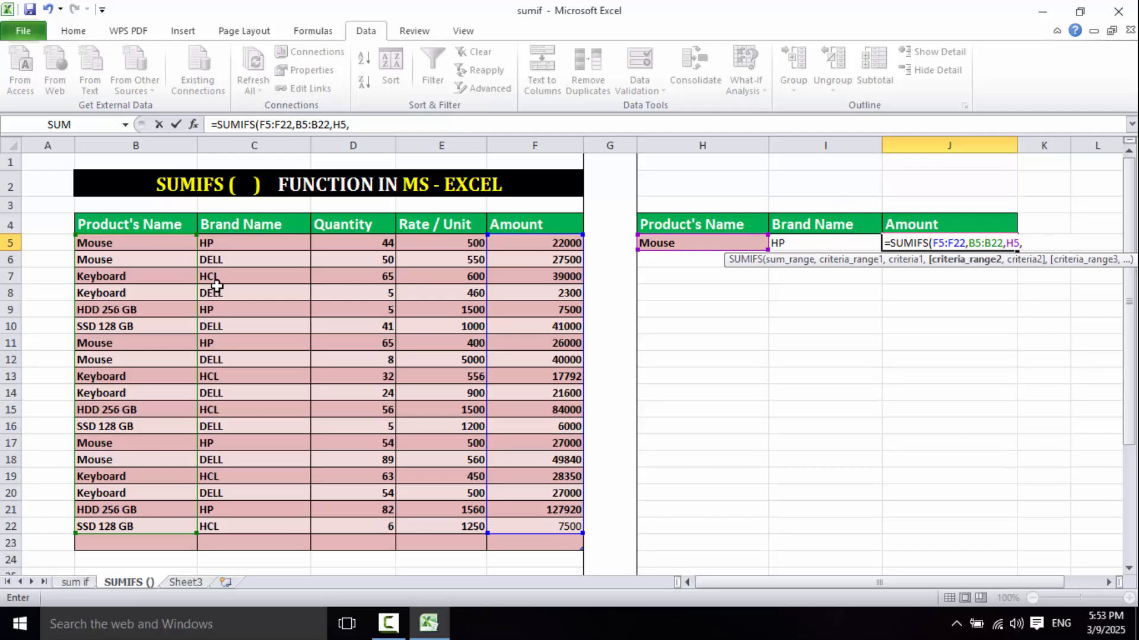
- Add the brand condition with criteria range C5:C22 and criterion I5, and commit the SUMIFS formula in J5
{"action": "left_click", "coordinate": [249, 246]}
{"action": "left_click_drag", "start_coordinate": [253, 270], "coordinate": [274, 521]}
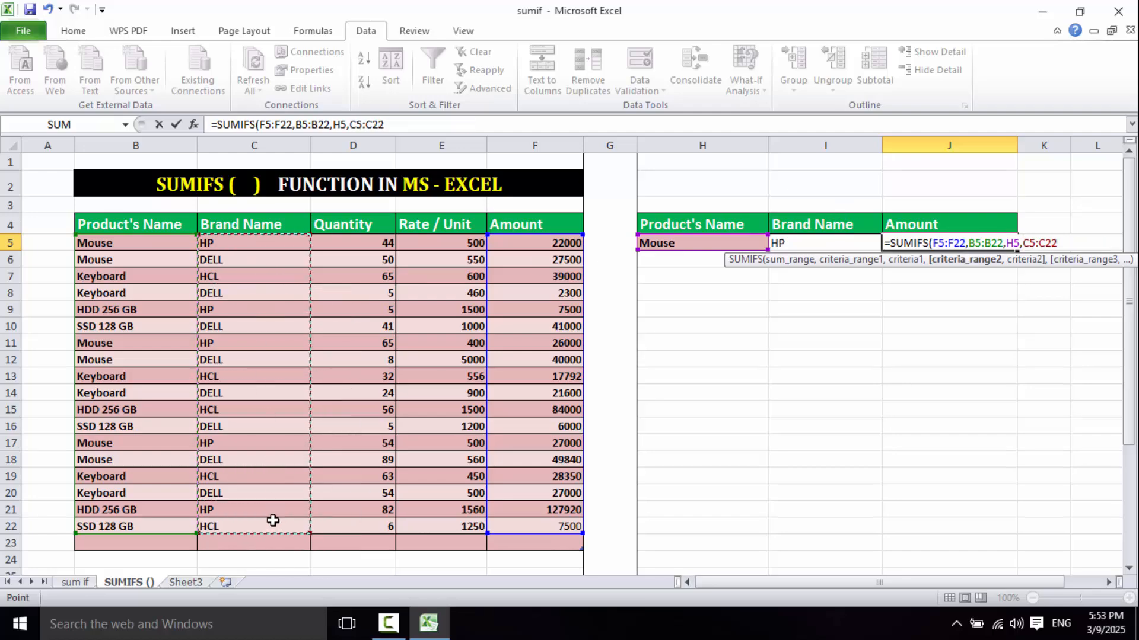
{"action": "type", "text": ","}
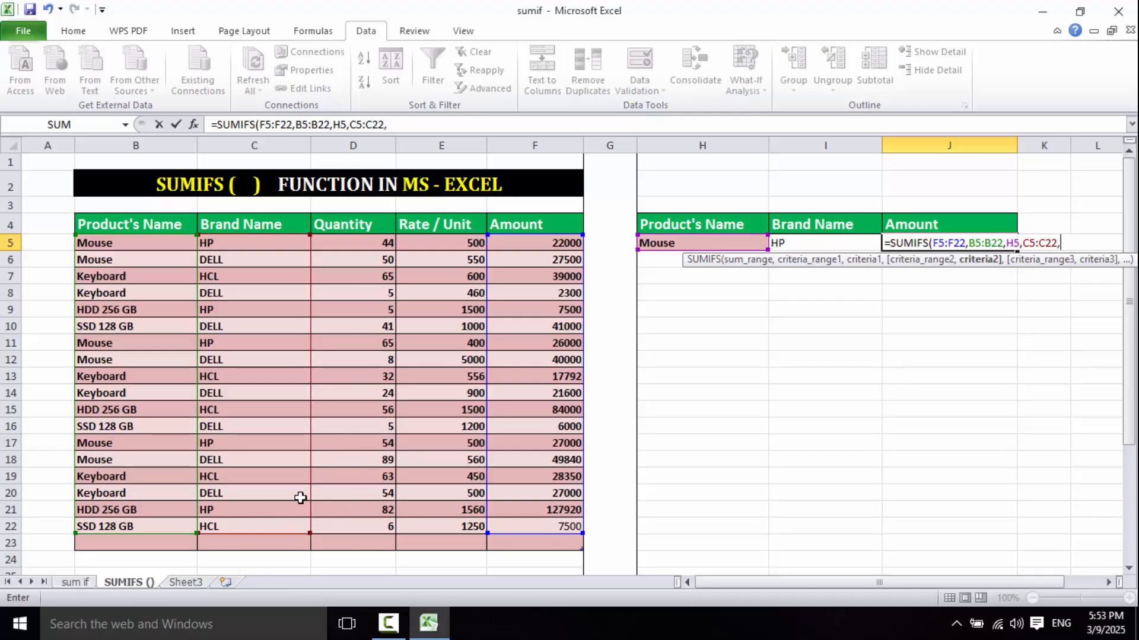
{"action": "left_click", "coordinate": [805, 244]}
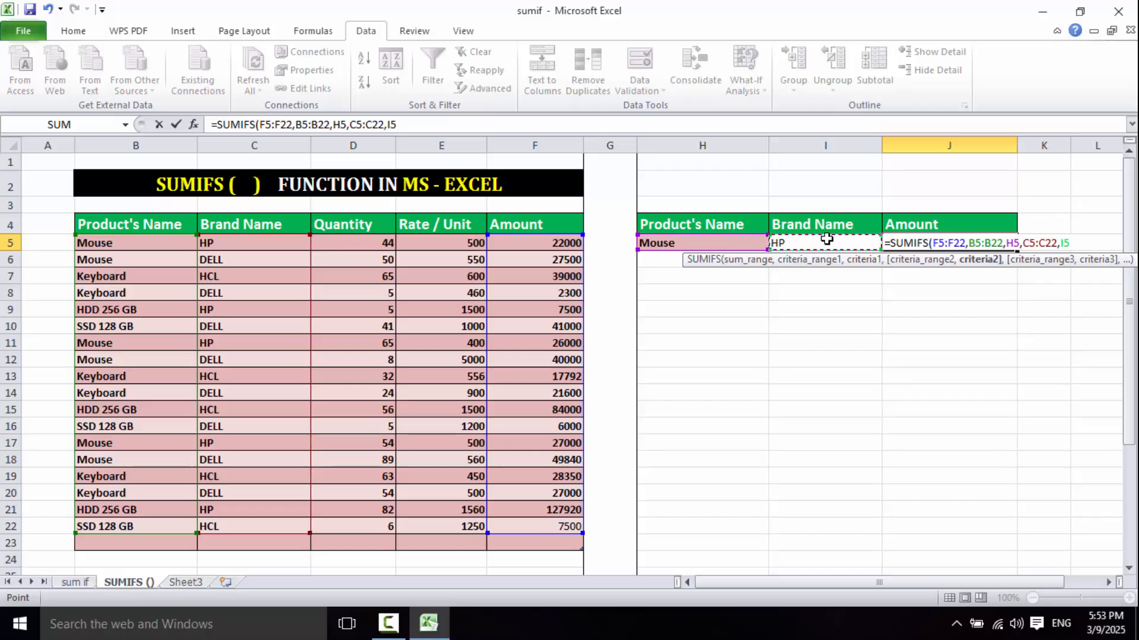
{"action": "type", "text": ")"}
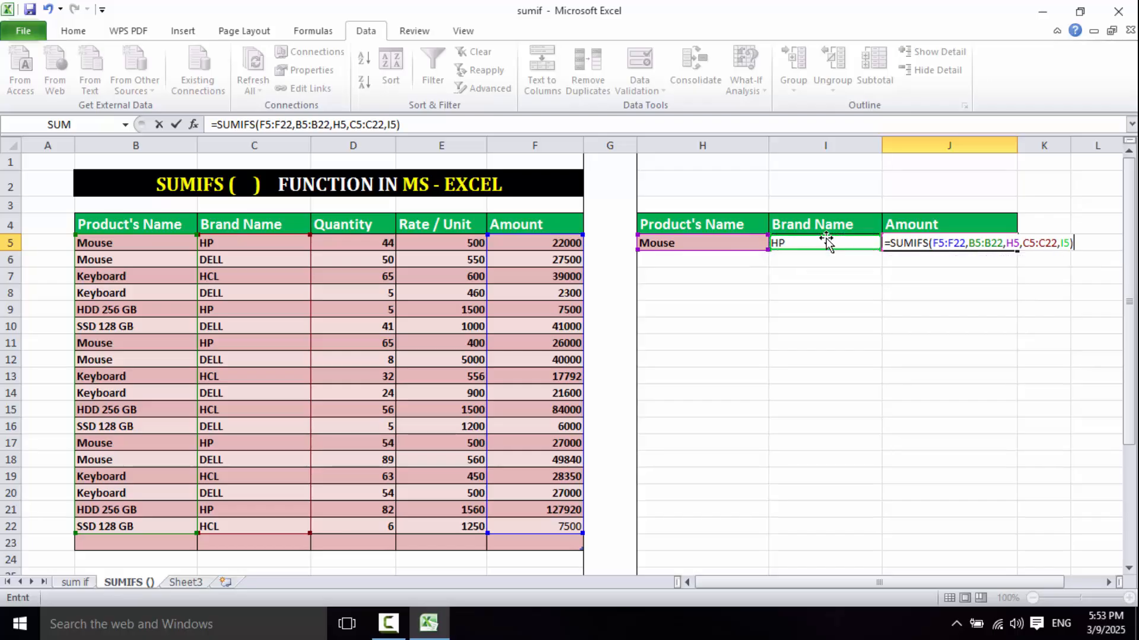
{"action": "key", "text": "Return"}
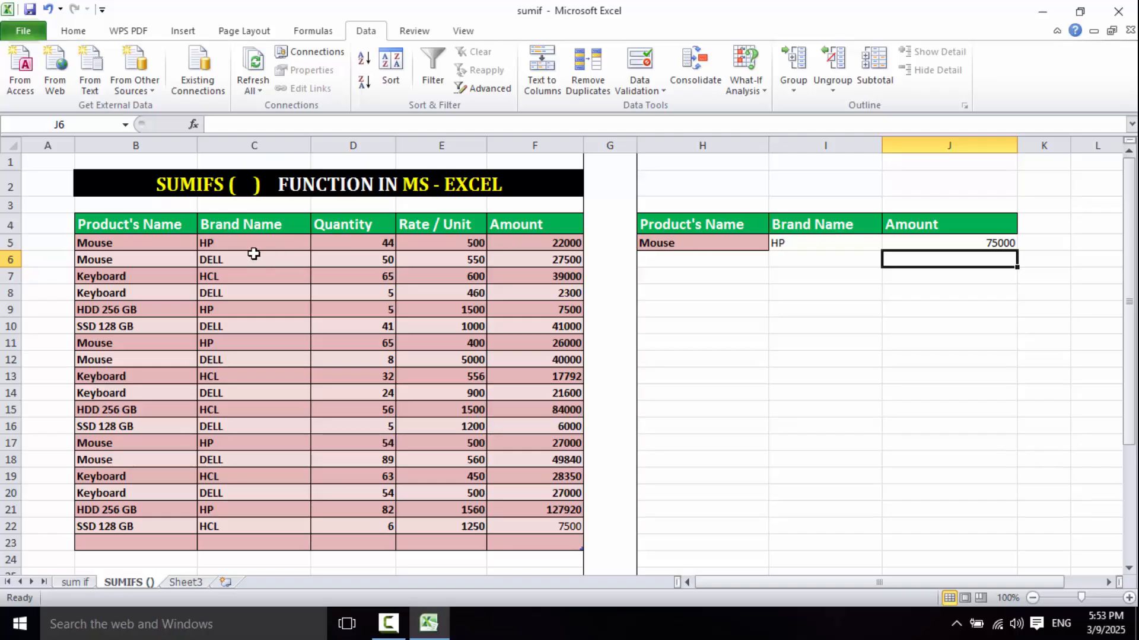
- Review the source table, the product in H5, the brand in I5 and the SUMIFS result in J5
{"action": "left_click_drag", "start_coordinate": [97, 241], "coordinate": [369, 524]}
{"action": "left_click", "coordinate": [674, 244]}
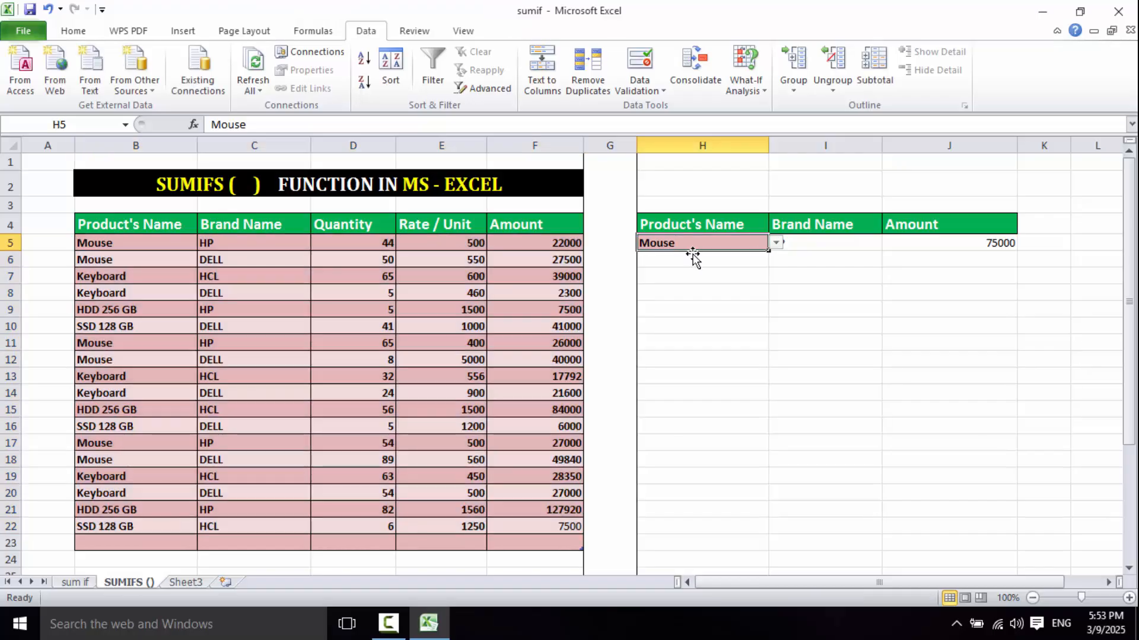
{"action": "left_click", "coordinate": [819, 243]}
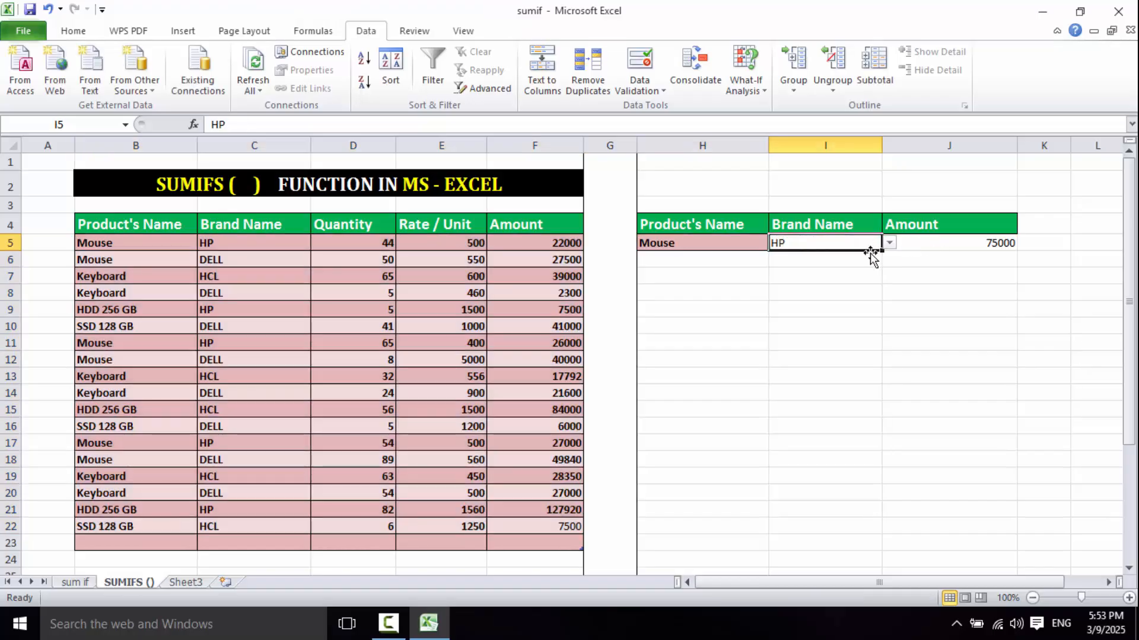
{"action": "left_click", "coordinate": [969, 245]}
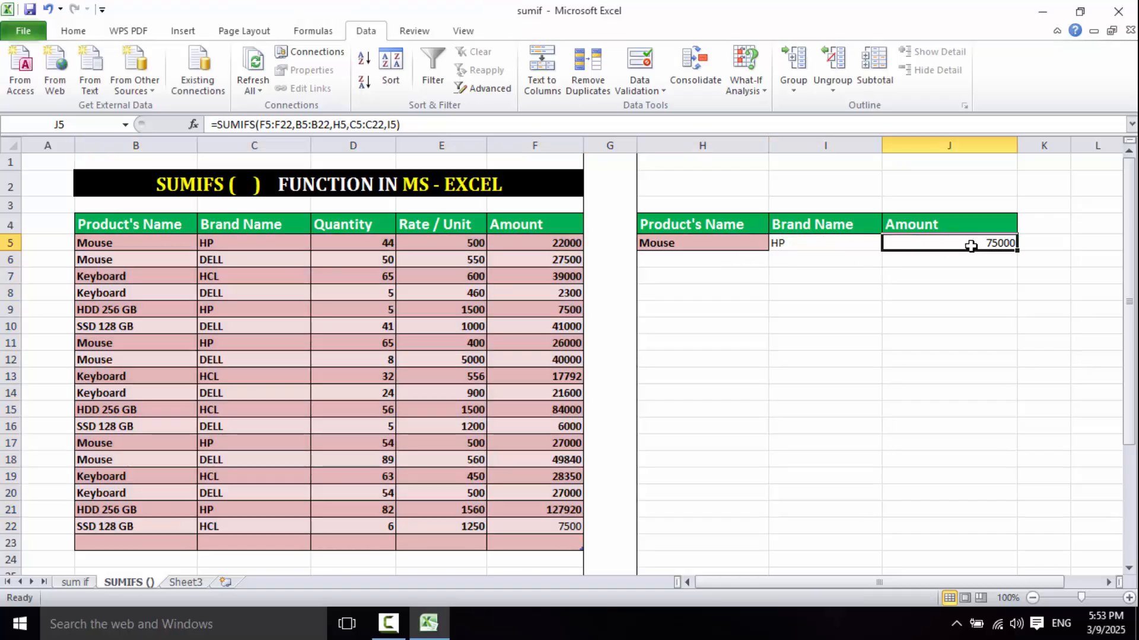
- Test the SUMIFS formula with Mouse as the product in H5 and DELL as the brand in I5
{"action": "left_click", "coordinate": [731, 245]}
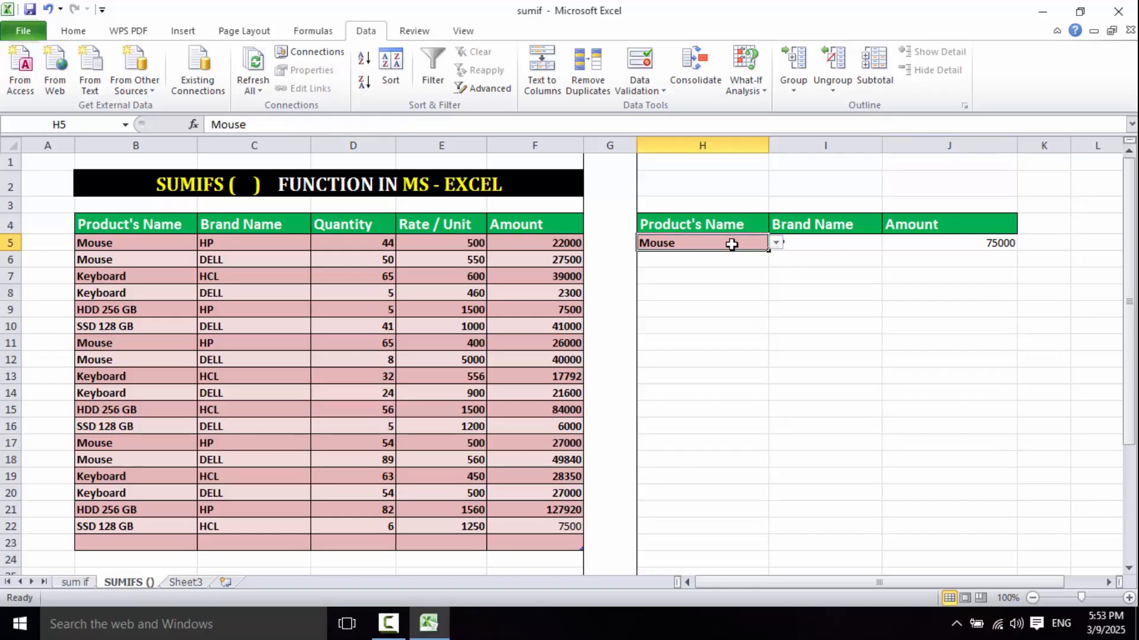
{"action": "left_click", "coordinate": [776, 243]}
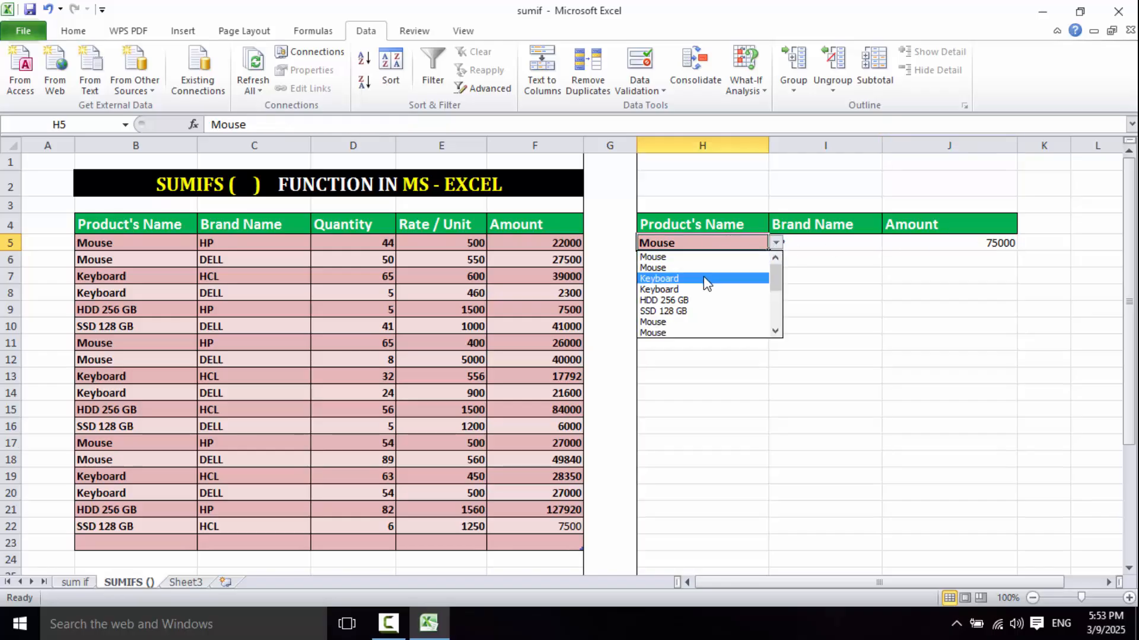
{"action": "left_click", "coordinate": [701, 268]}
{"action": "left_click", "coordinate": [855, 243]}
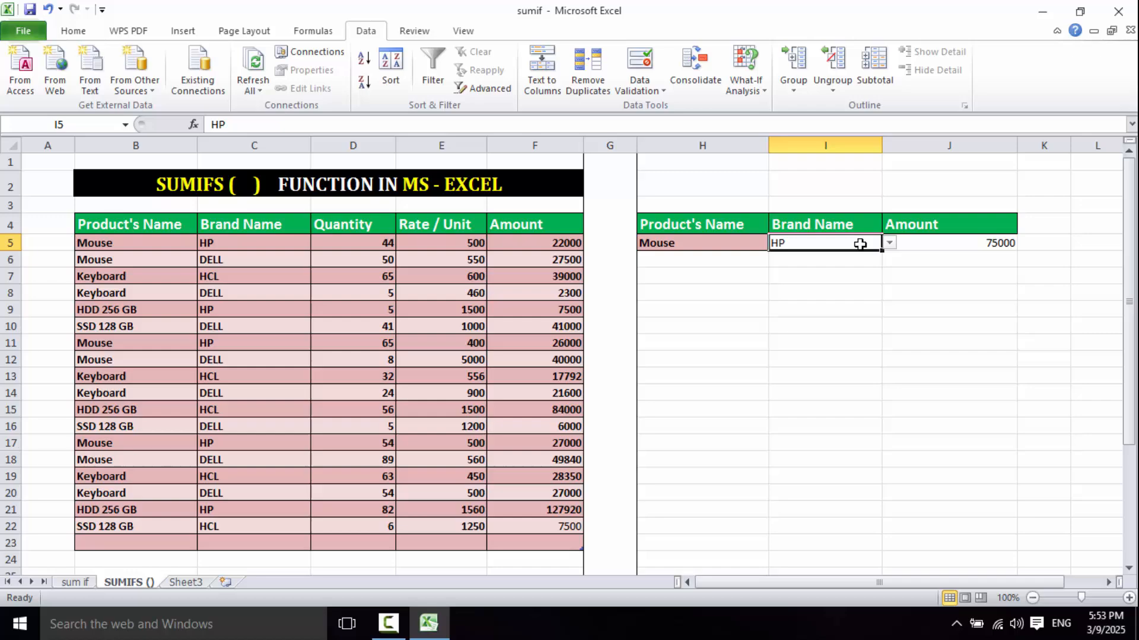
{"action": "left_click", "coordinate": [890, 244]}
{"action": "left_click", "coordinate": [826, 264]}
- Choose Keyboard as the product in H5 and HCL as the brand in I5
{"action": "left_click", "coordinate": [737, 247]}
{"action": "left_click", "coordinate": [776, 244]}
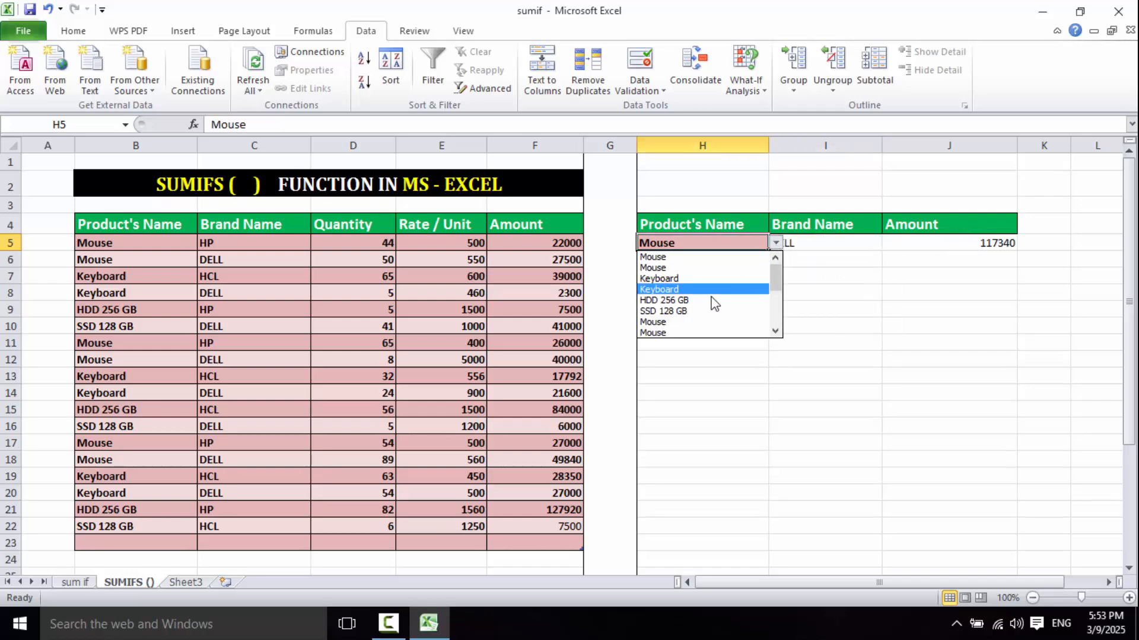
{"action": "left_click", "coordinate": [737, 278]}
{"action": "left_click", "coordinate": [860, 243]}
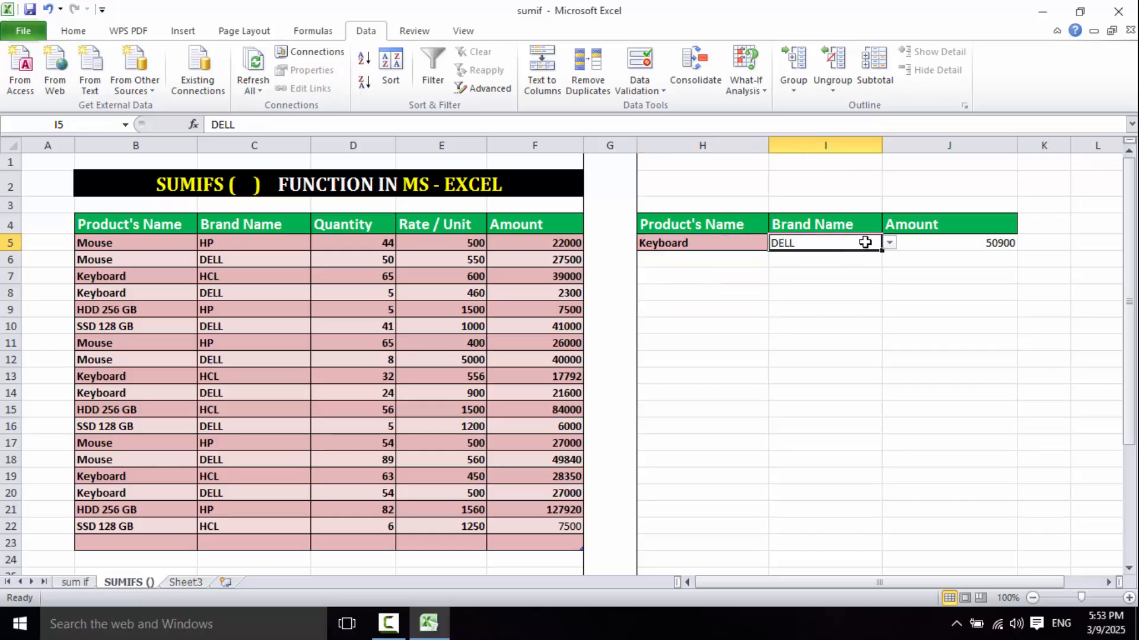
{"action": "left_click", "coordinate": [891, 244]}
{"action": "left_click", "coordinate": [806, 274]}
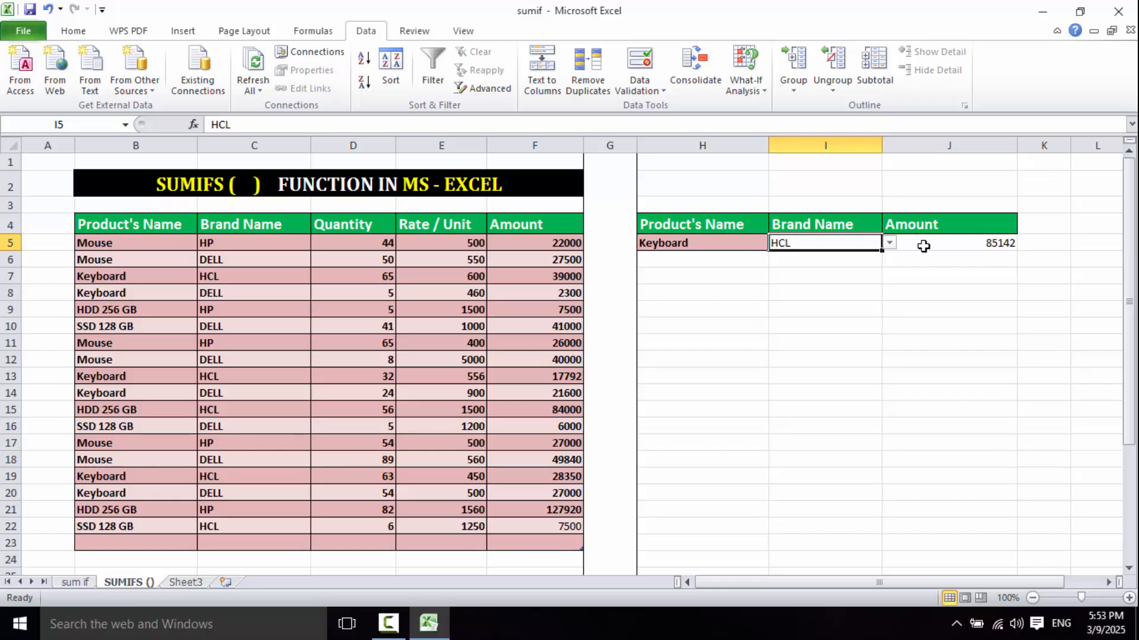
- Switch the brand in I5 to HP and check the Keyboard total in J5
{"action": "left_click", "coordinate": [890, 243]}
{"action": "left_click", "coordinate": [806, 290]}
{"action": "left_click", "coordinate": [975, 241]}
- Set the brand in I5 to DELL and check the SUMIFS result in J5
{"action": "left_click", "coordinate": [863, 244]}
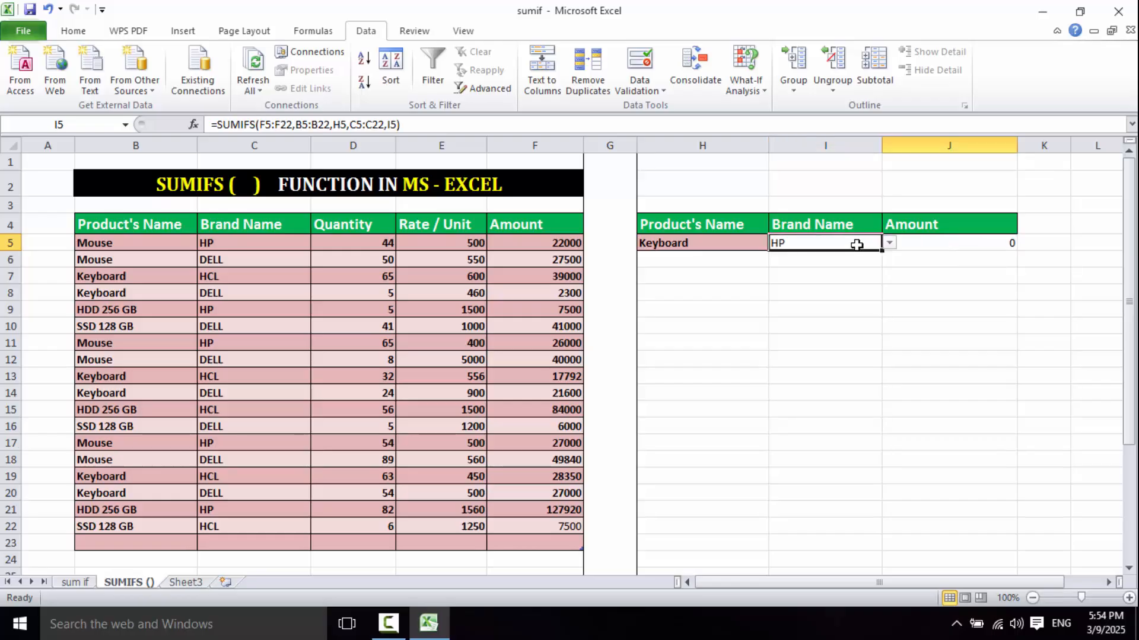
{"action": "left_click", "coordinate": [890, 243]}
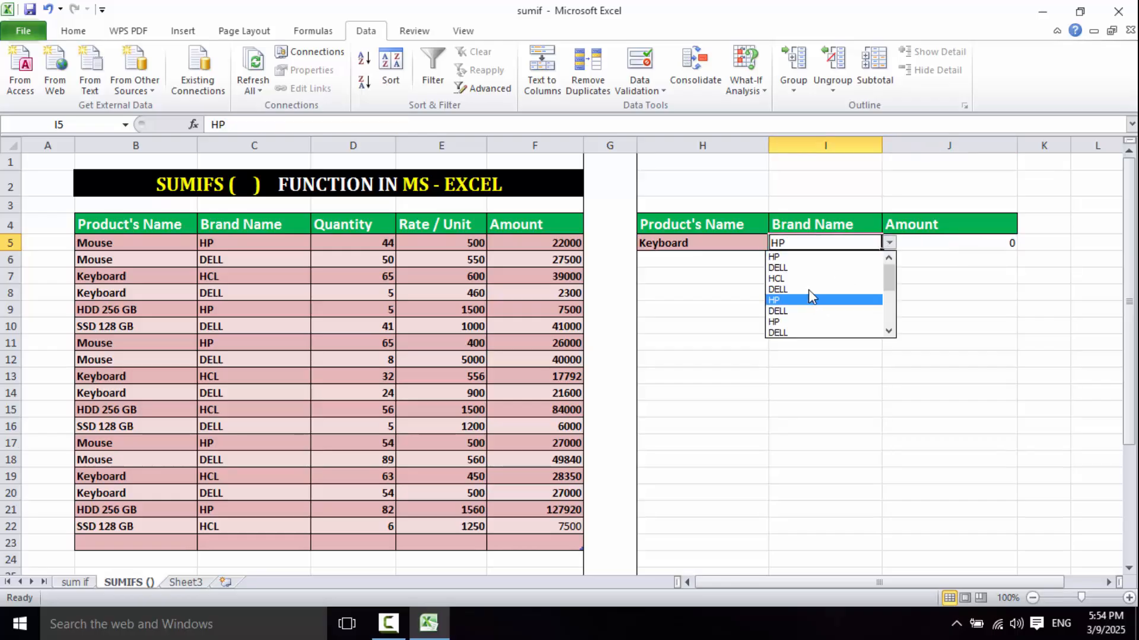
{"action": "left_click", "coordinate": [809, 290]}
{"action": "left_click", "coordinate": [944, 244]}
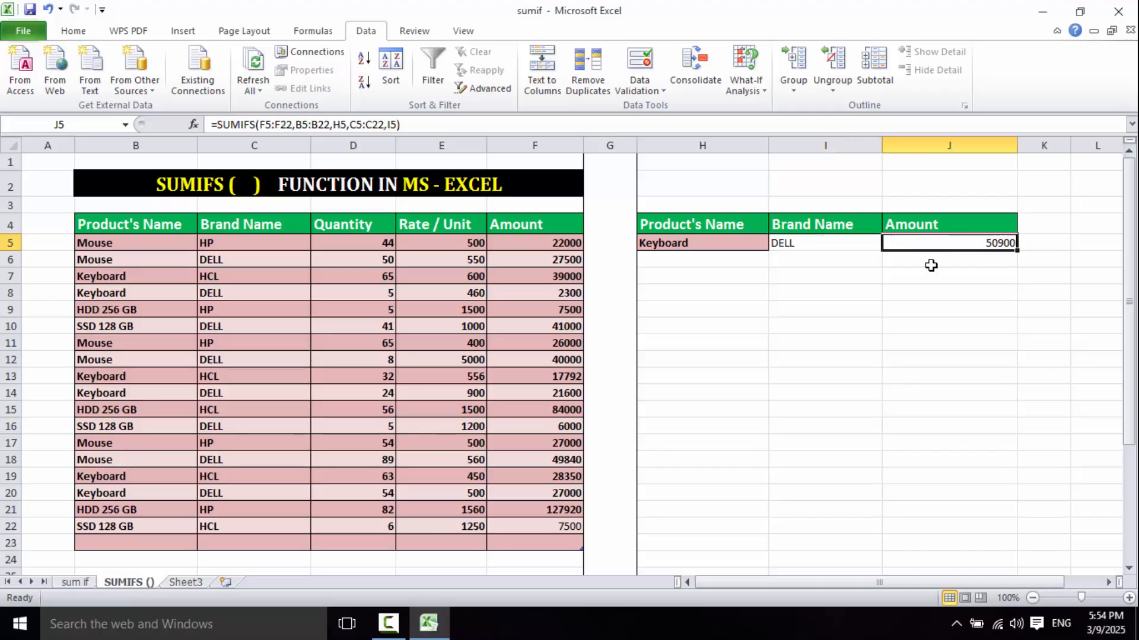